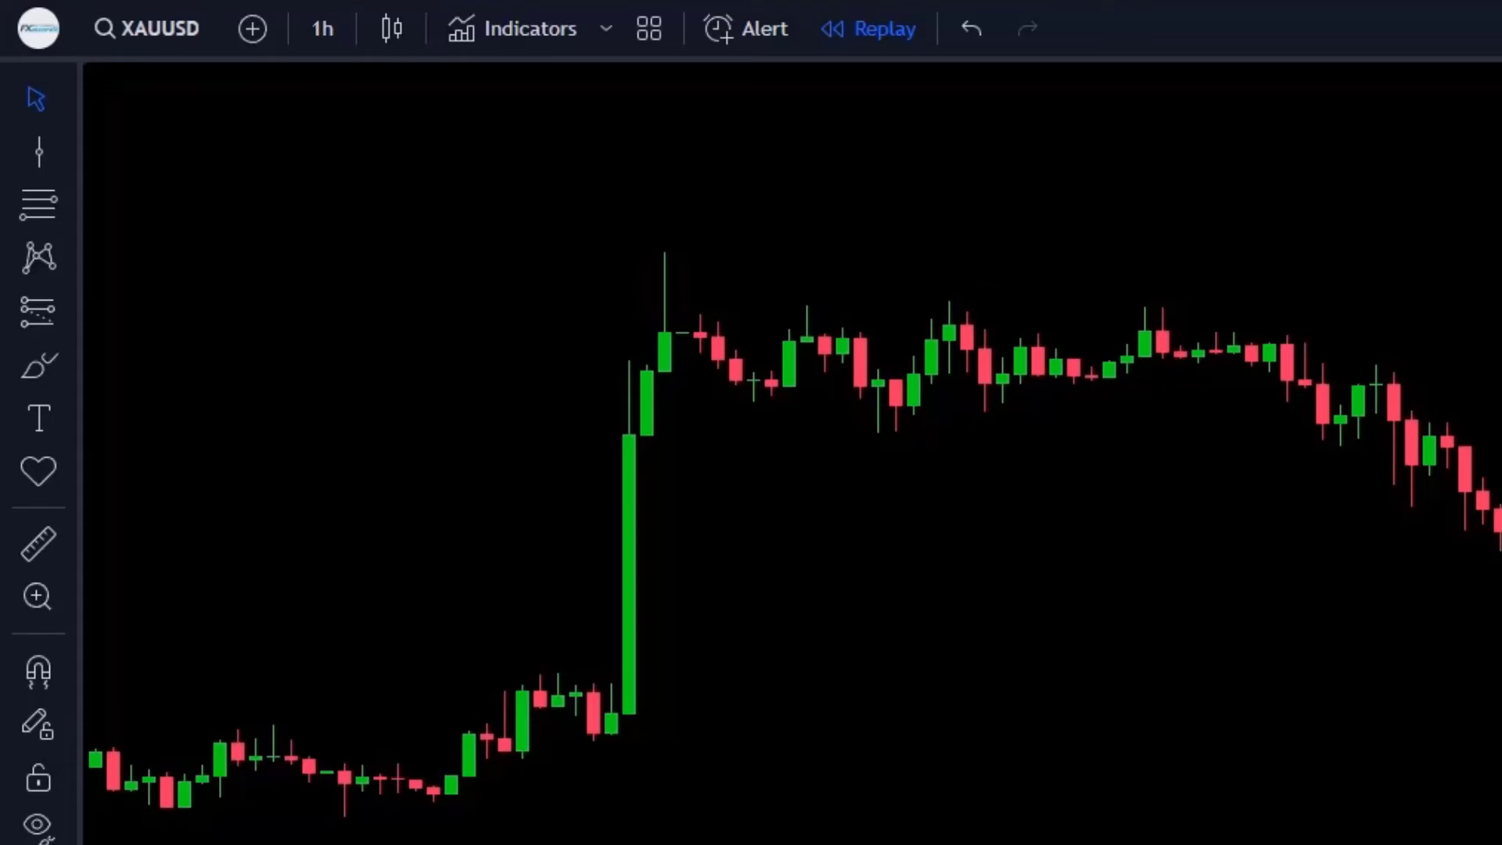
Step: Add the Vix Spike and Elliott Wave Oscillator (EWO) indicators to the XAUUSD chart
left_click(533, 35)
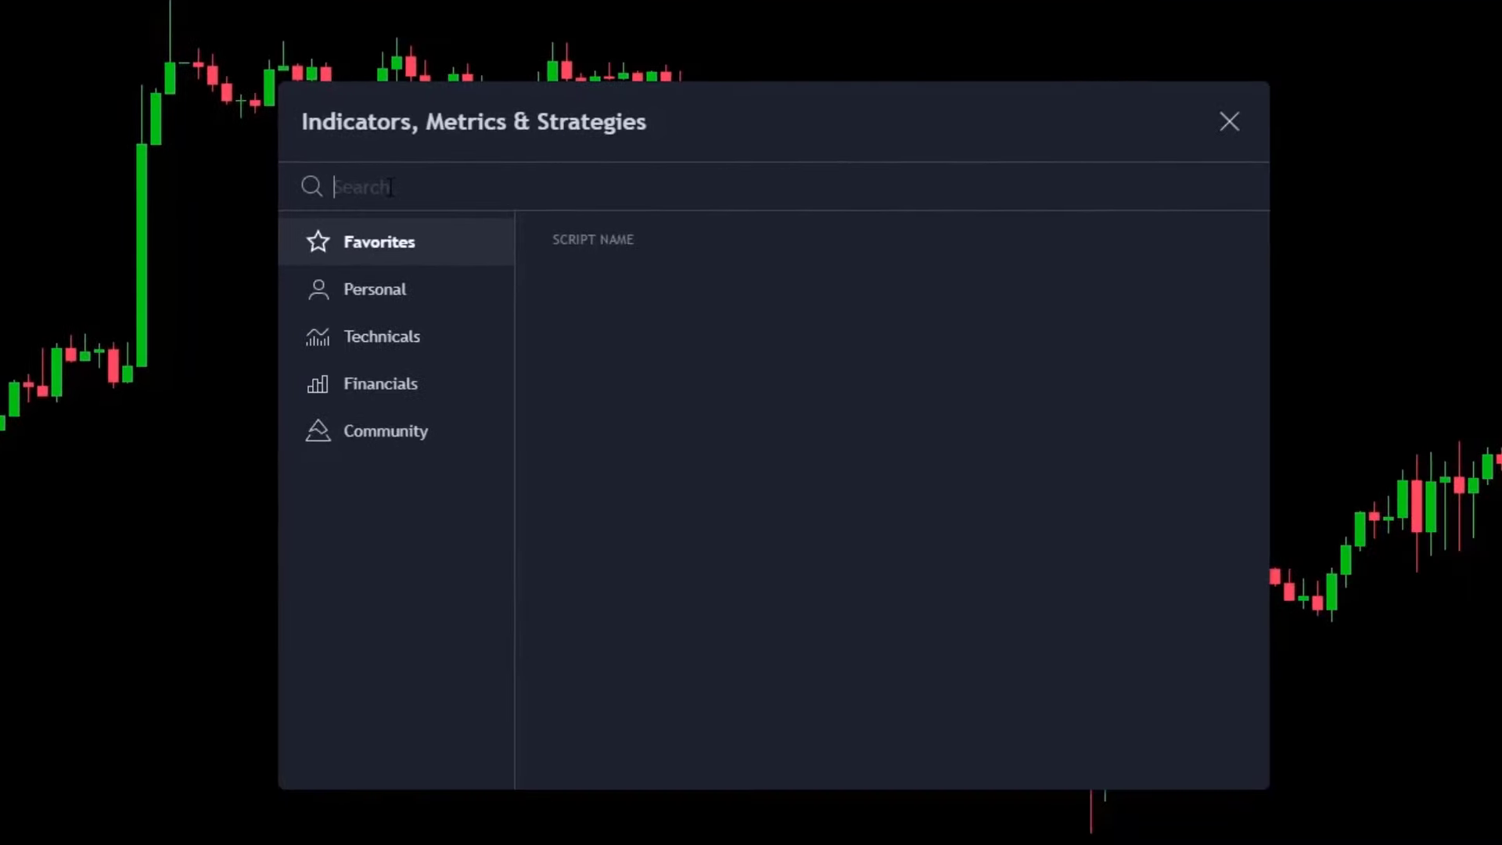
type("vix sp")
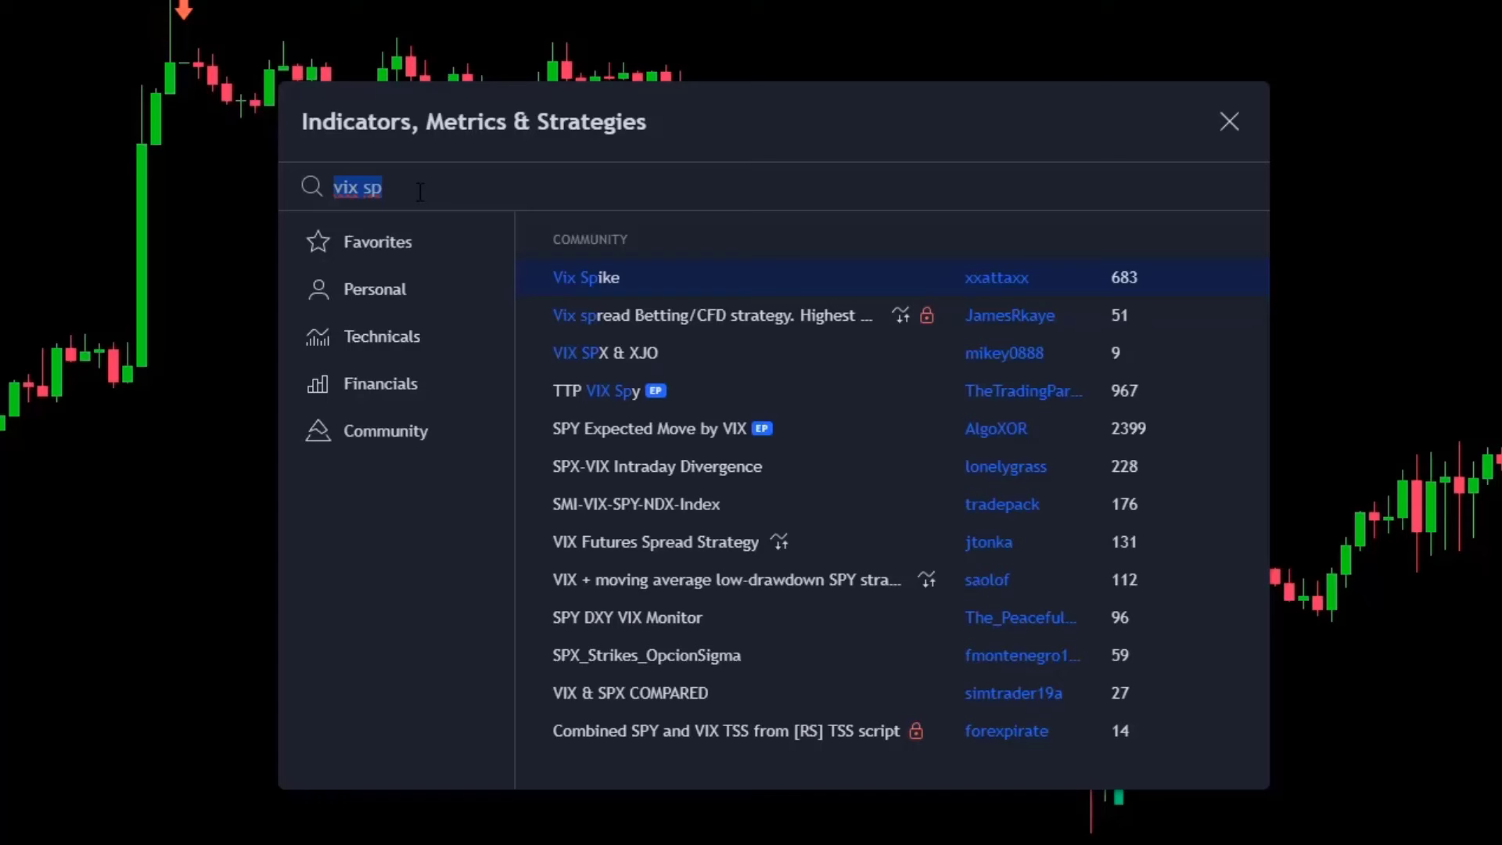
type("elliot")
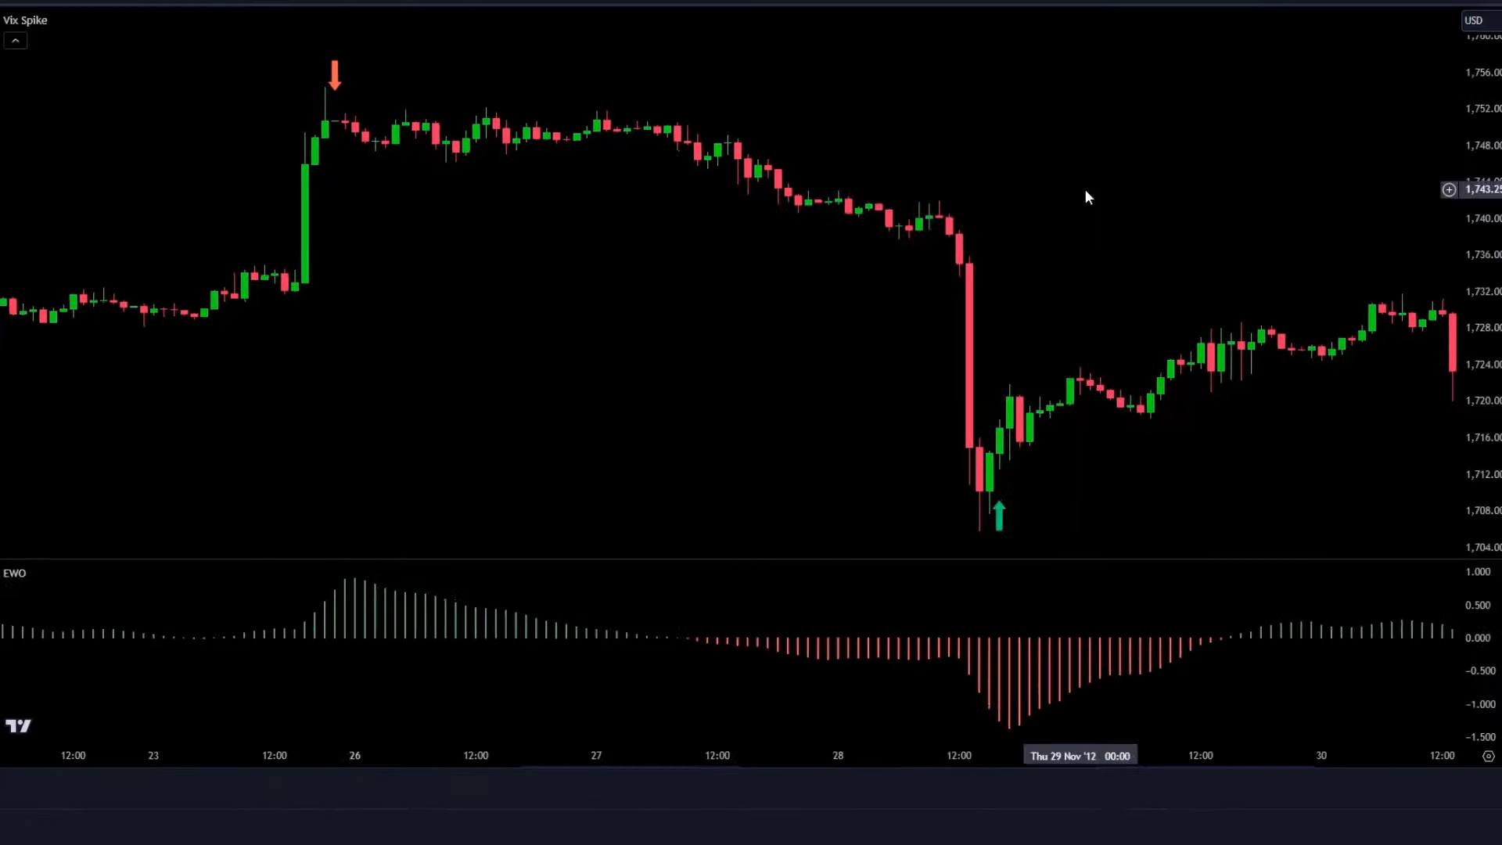
Step: Set the Vix Spike indicator's Vix Period to 61
left_click(128, 46)
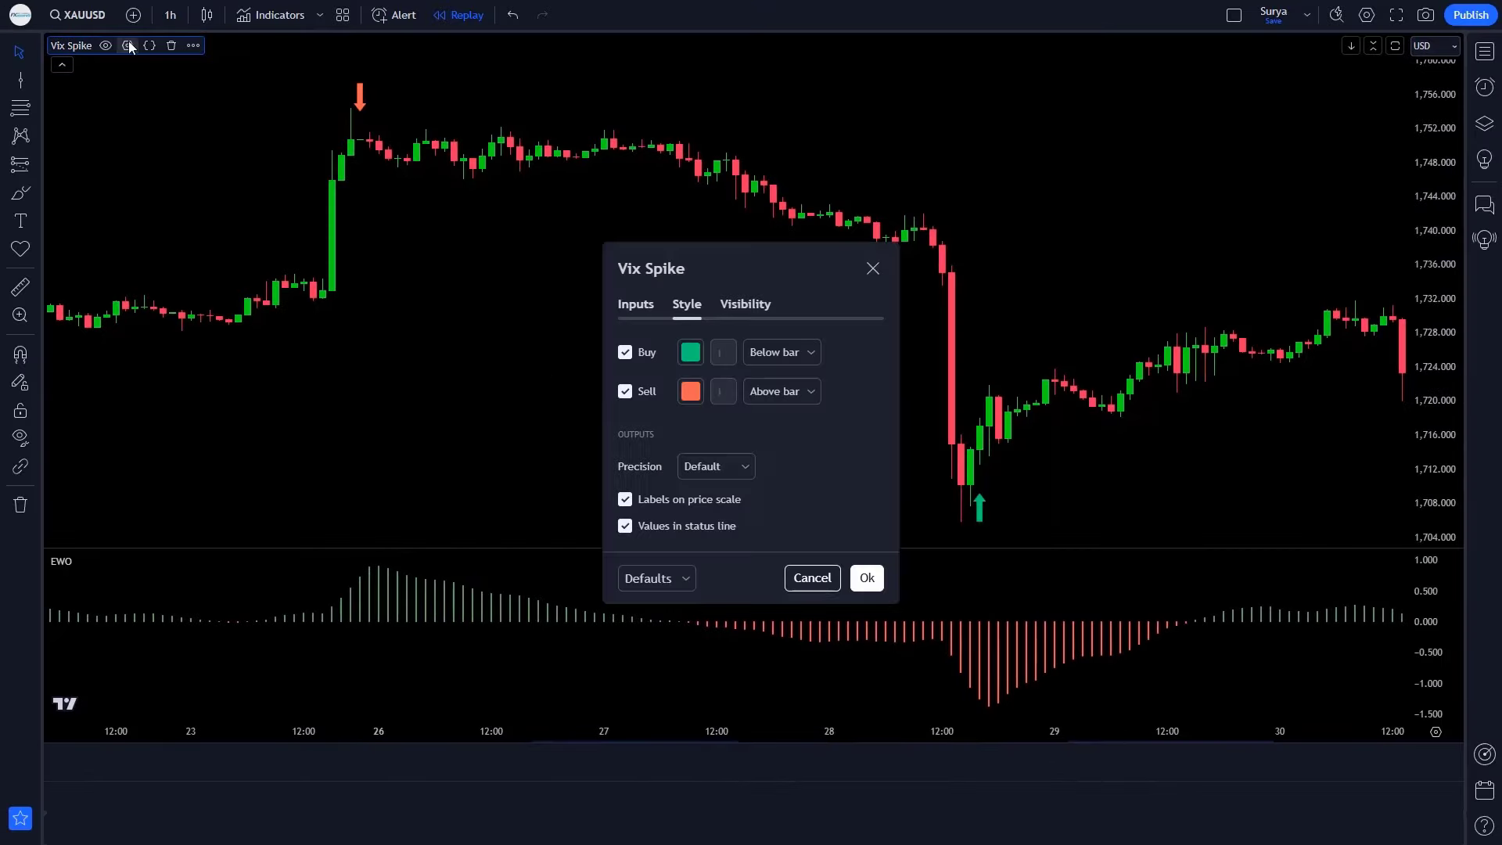
left_click(623, 307)
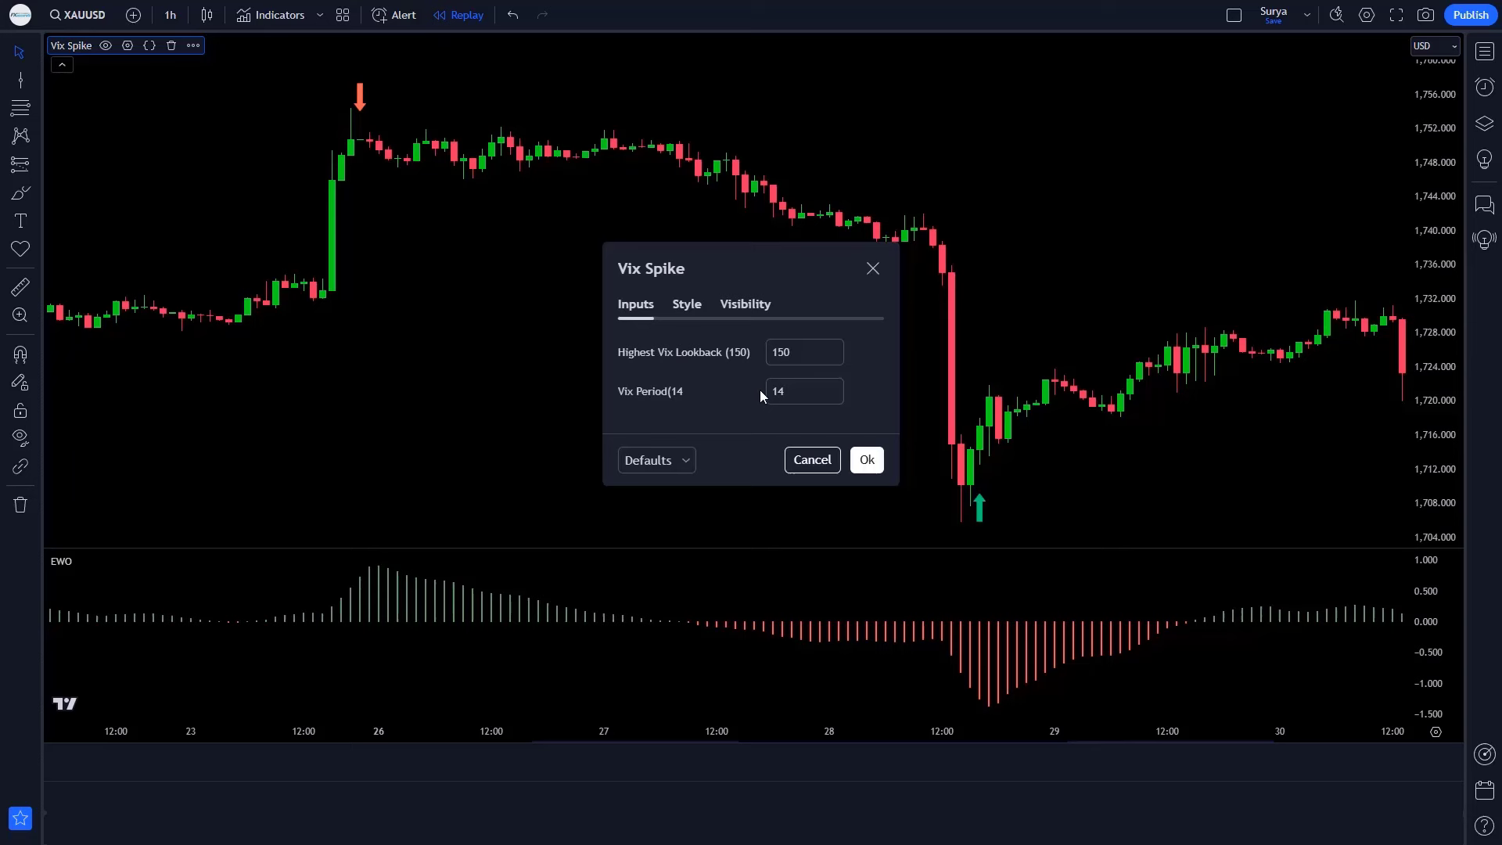
left_click(814, 388)
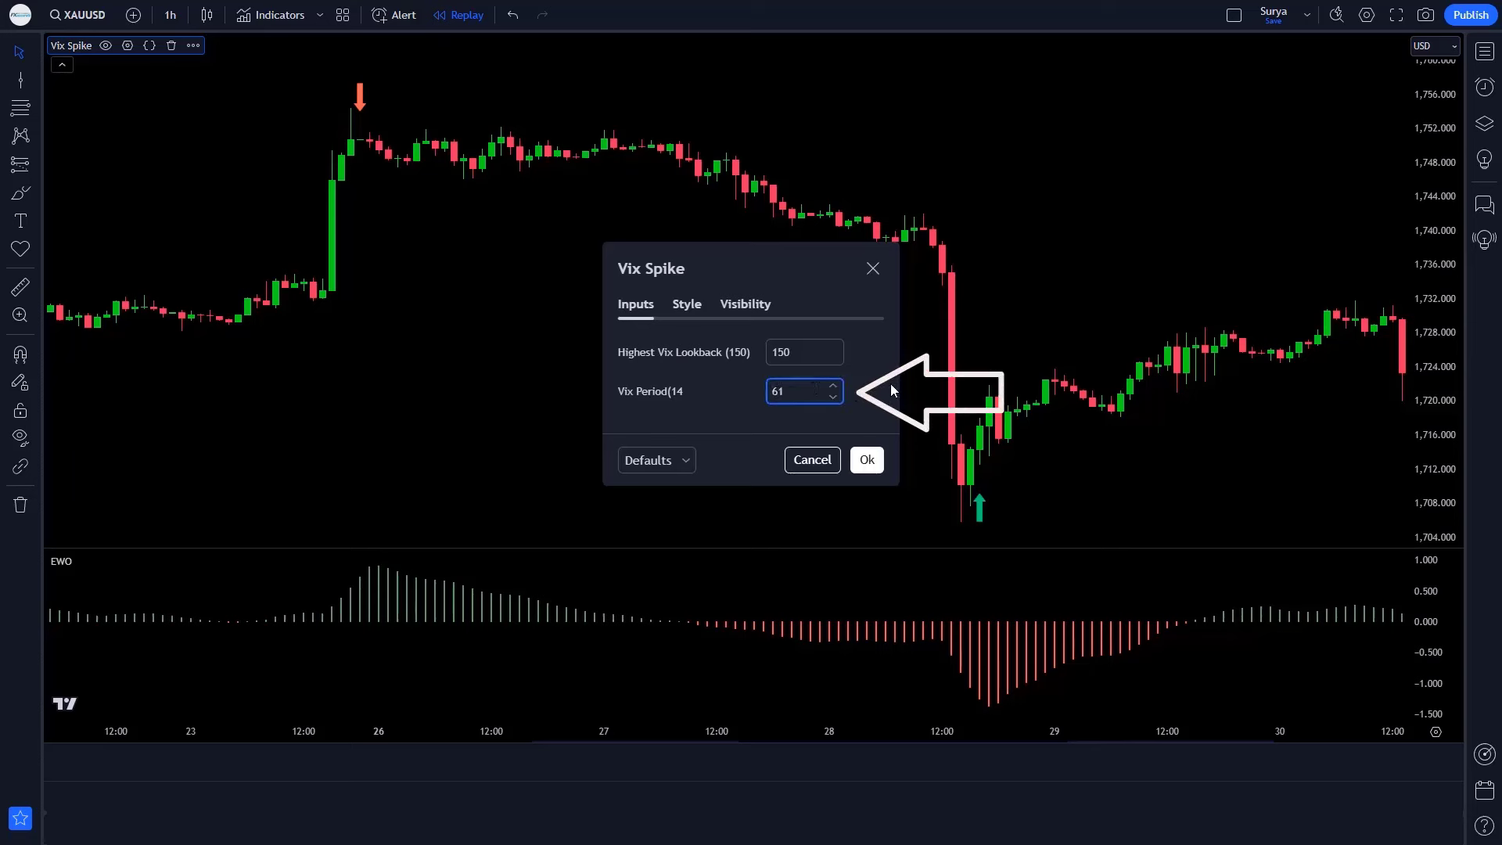
type("61")
left_click(863, 462)
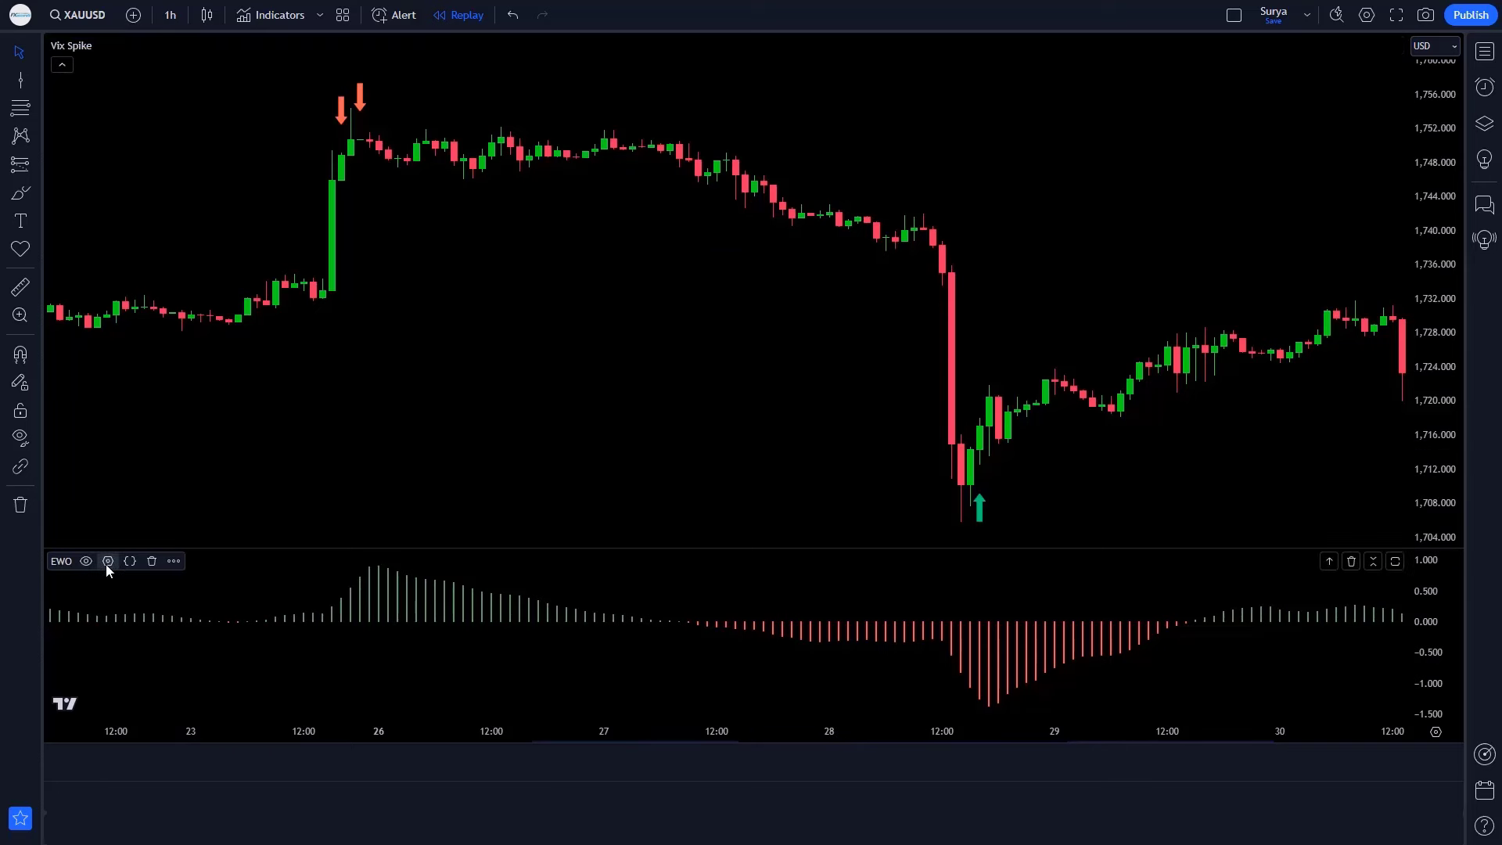
Step: Configure the EWO indicator with Sma1length 28 and Sma2length 22, coloring its plot red for Color 0 and green for Color 1
left_click(108, 561)
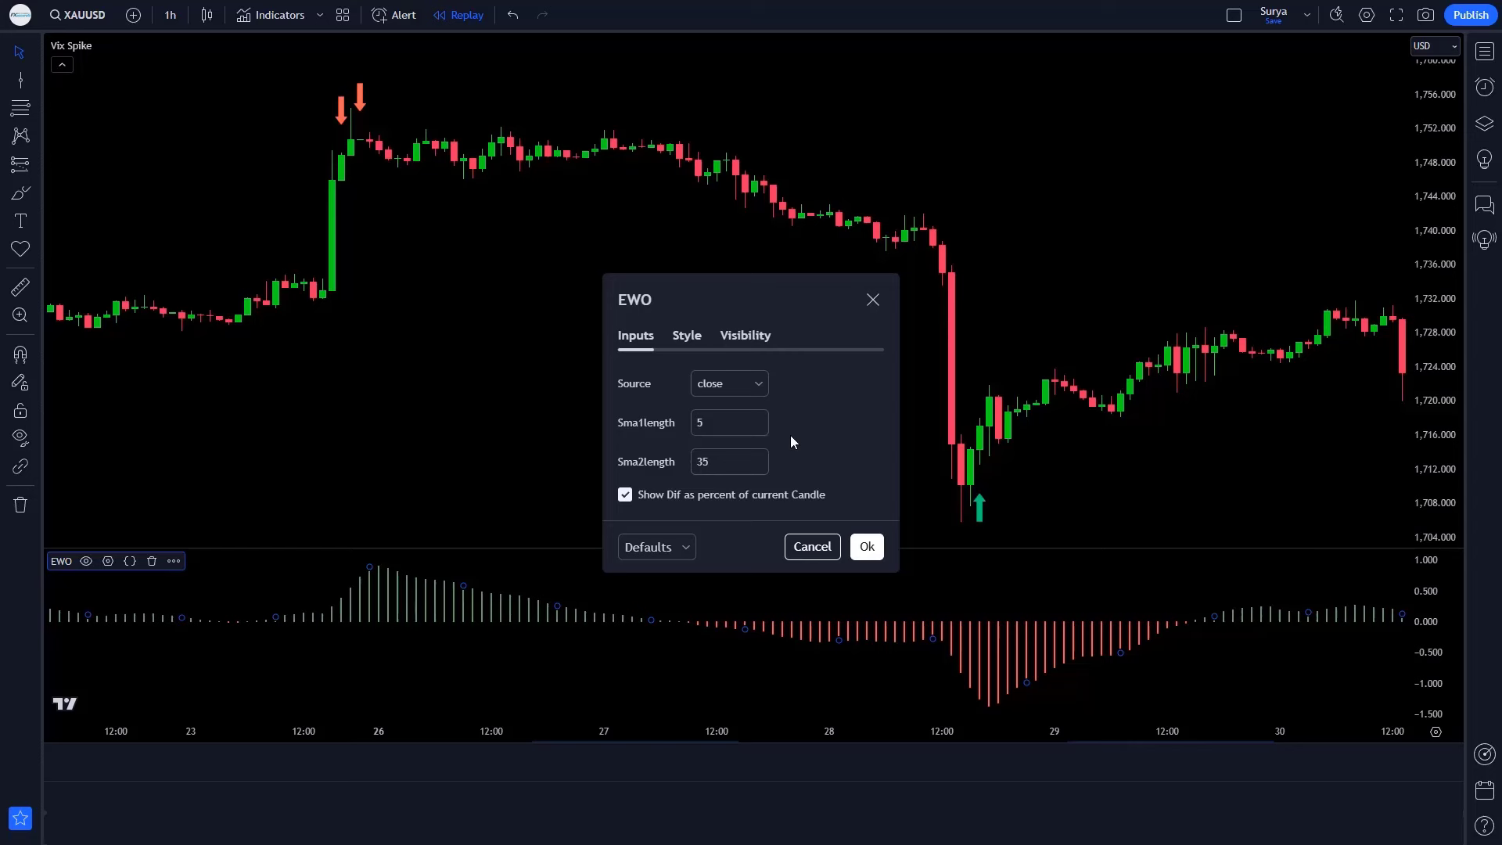
left_click(720, 422)
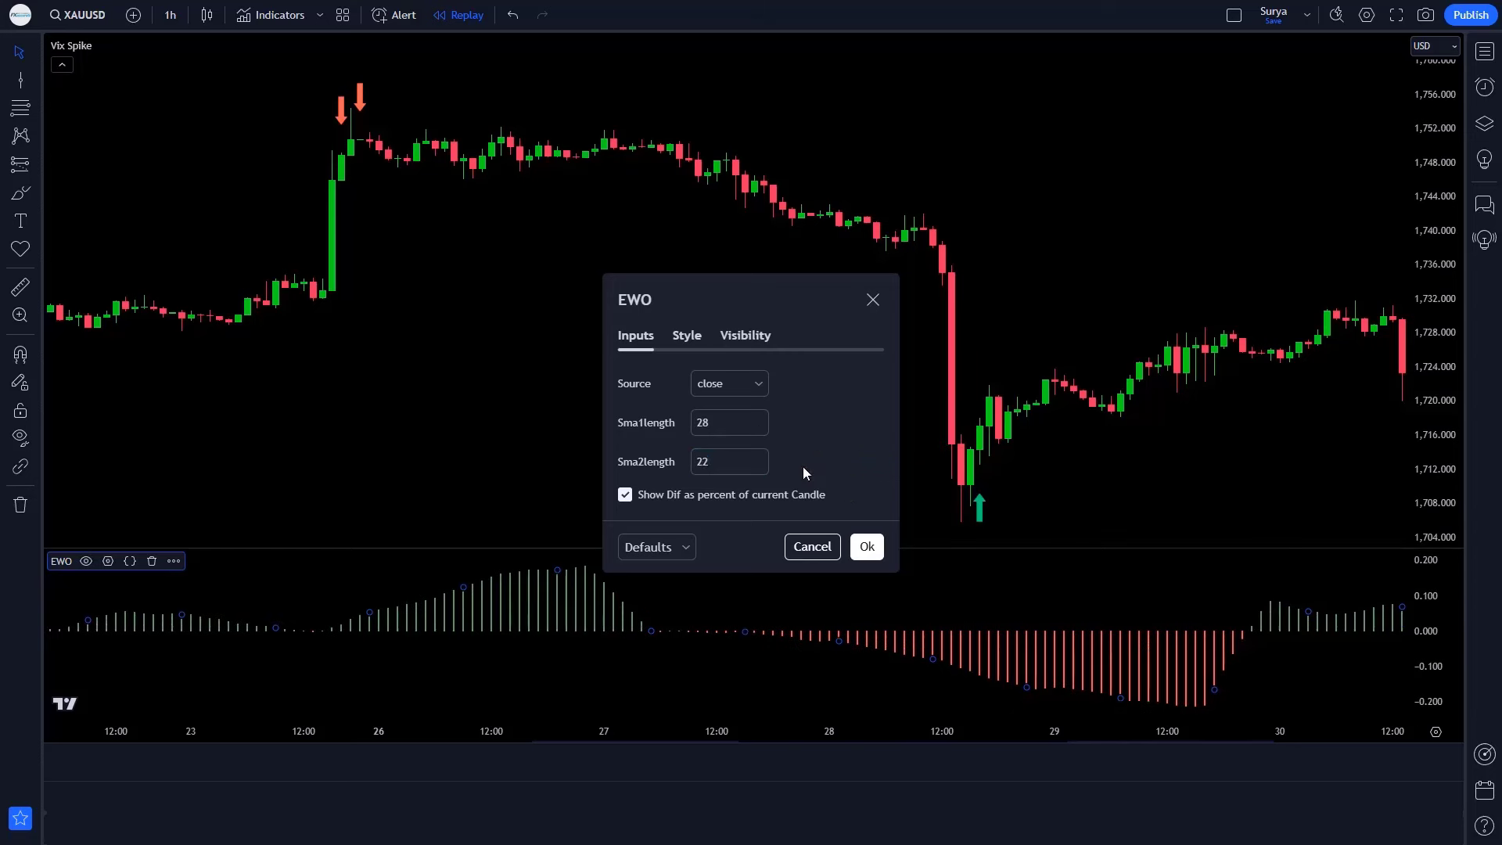
left_click(687, 334)
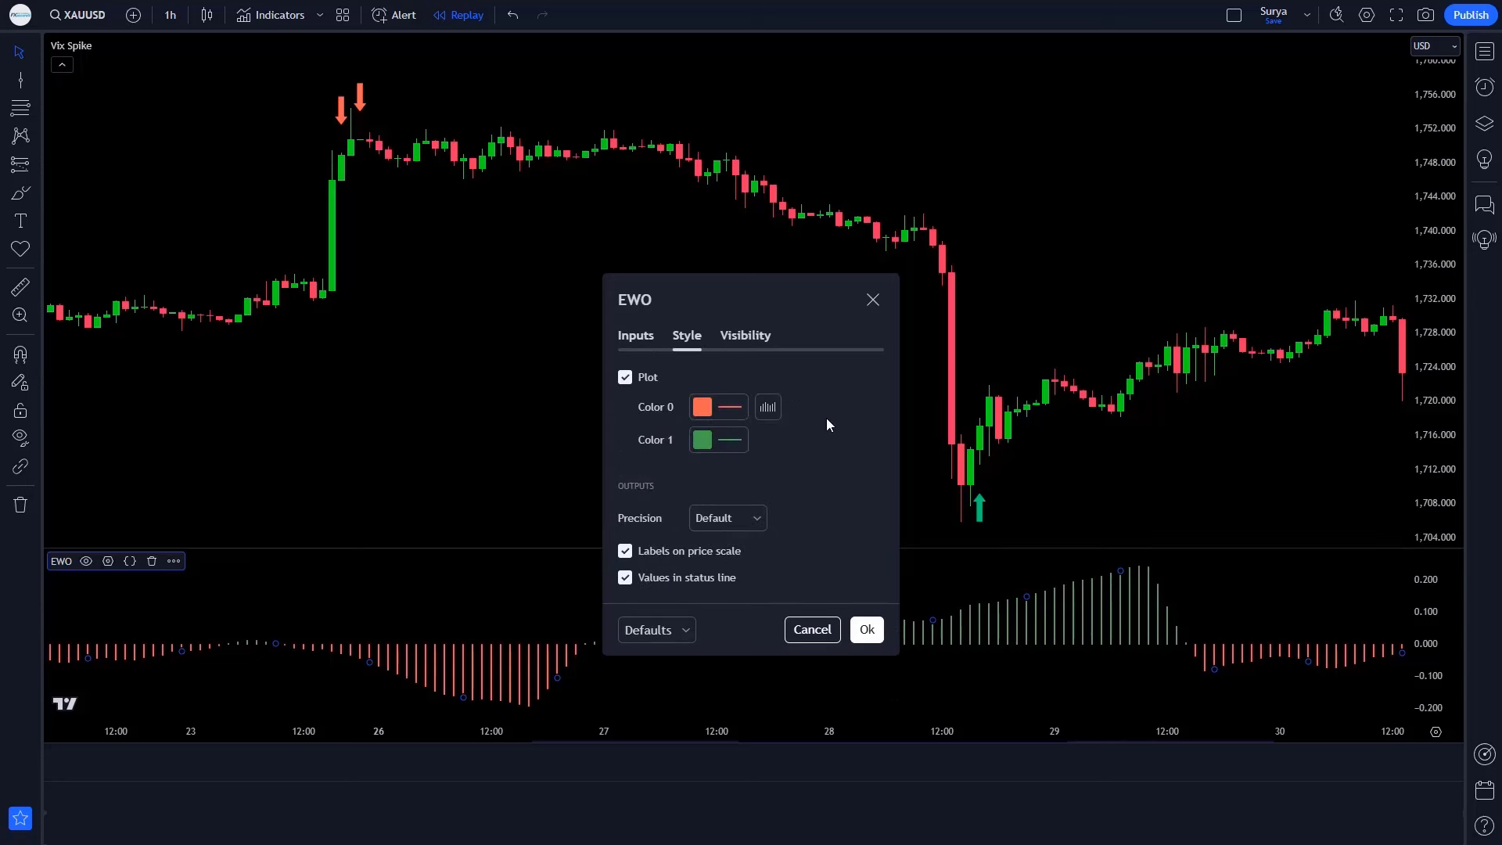
left_click(704, 407)
left_click(637, 457)
left_click(868, 406)
left_click(702, 439)
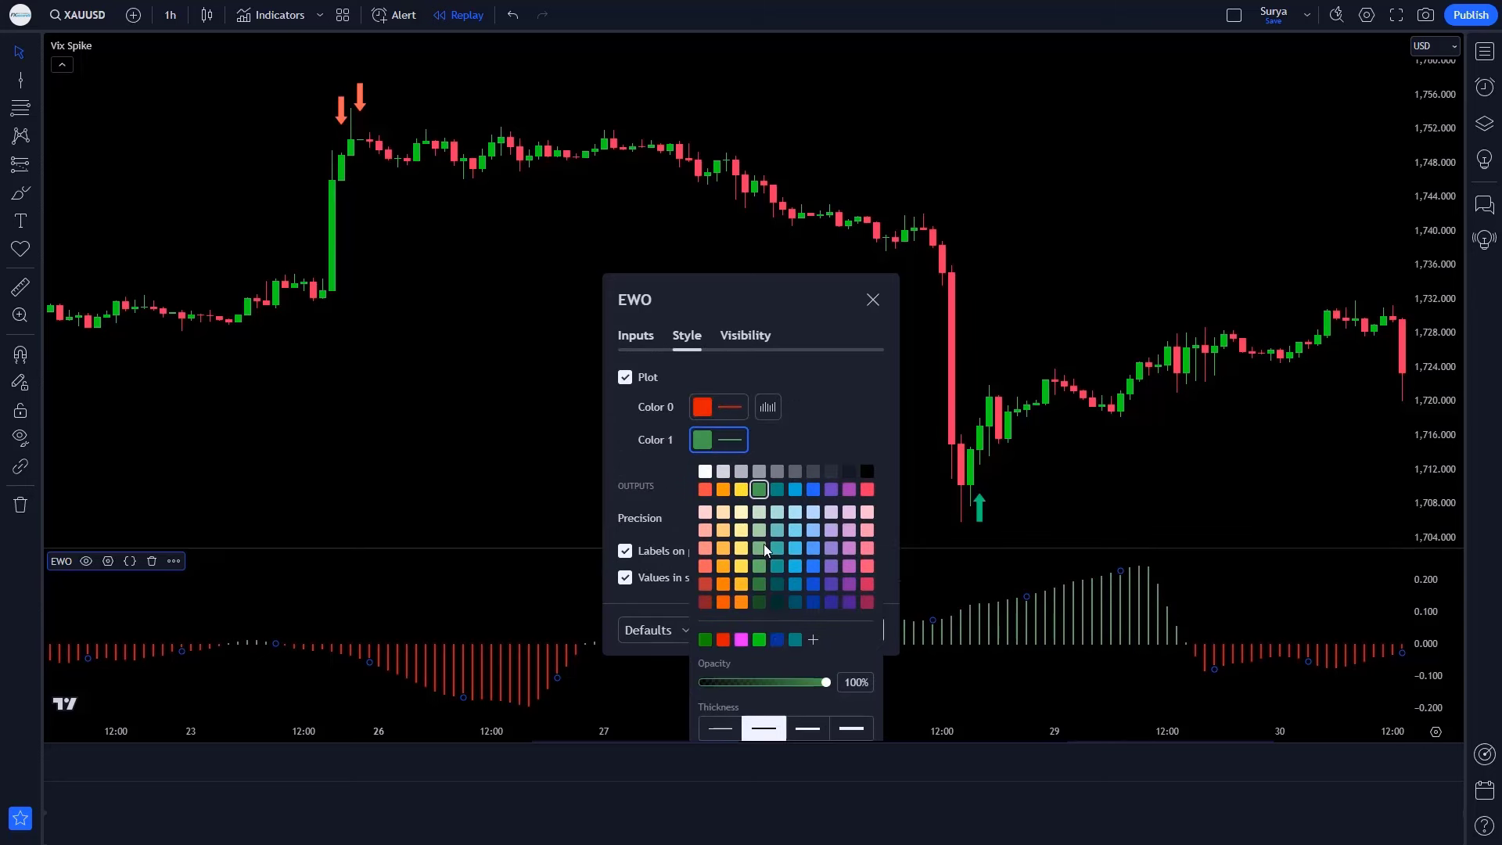
left_click(764, 543)
left_click(840, 425)
left_click(870, 626)
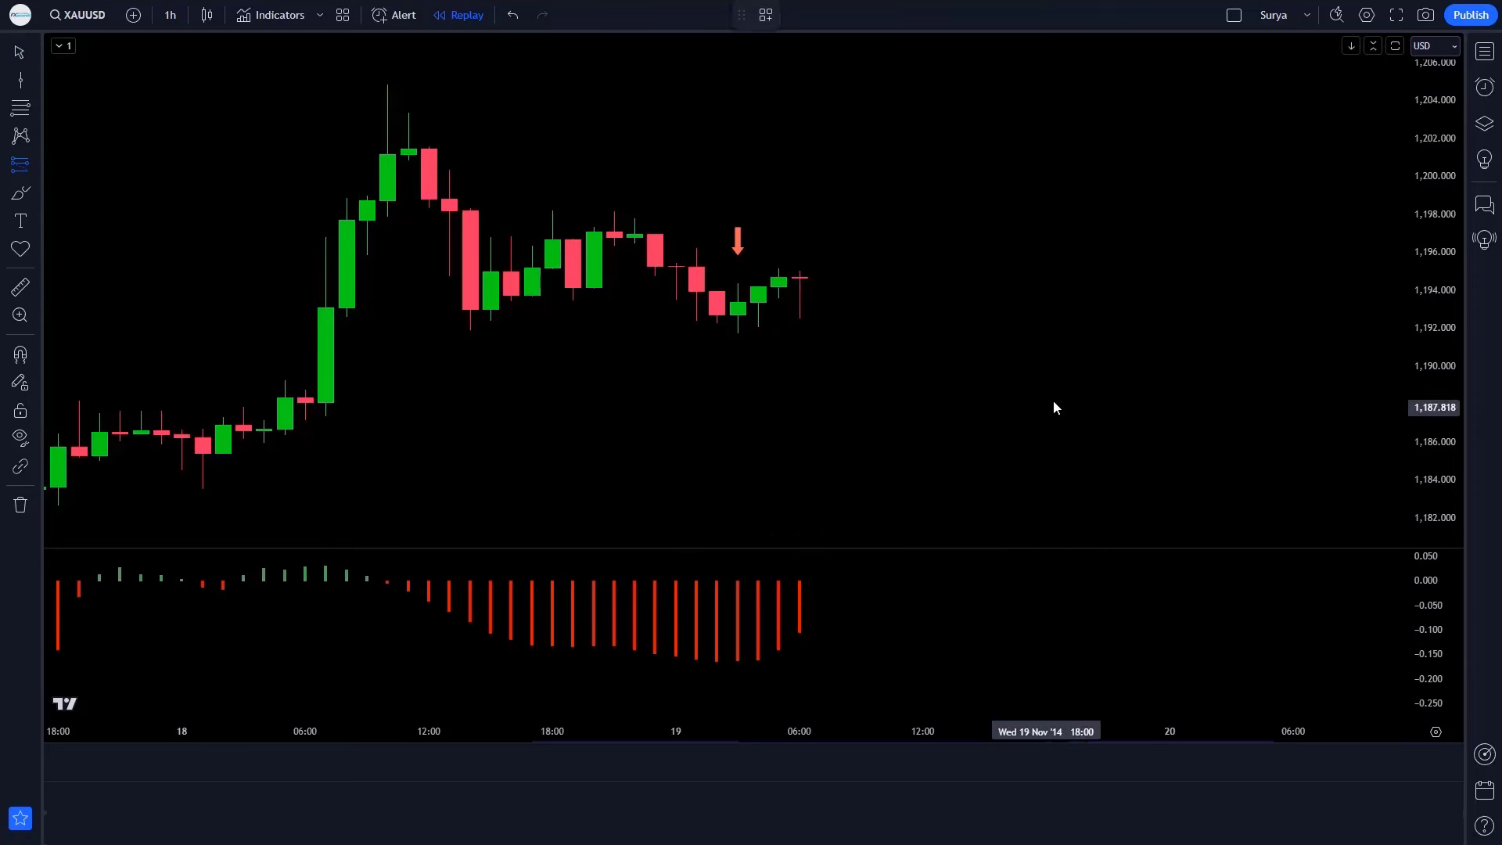
Step: Place a short position at the latest candle's close, stop about 1,205.35 above the swing high, risk/reward 1.5, and run the replay
left_click(800, 278)
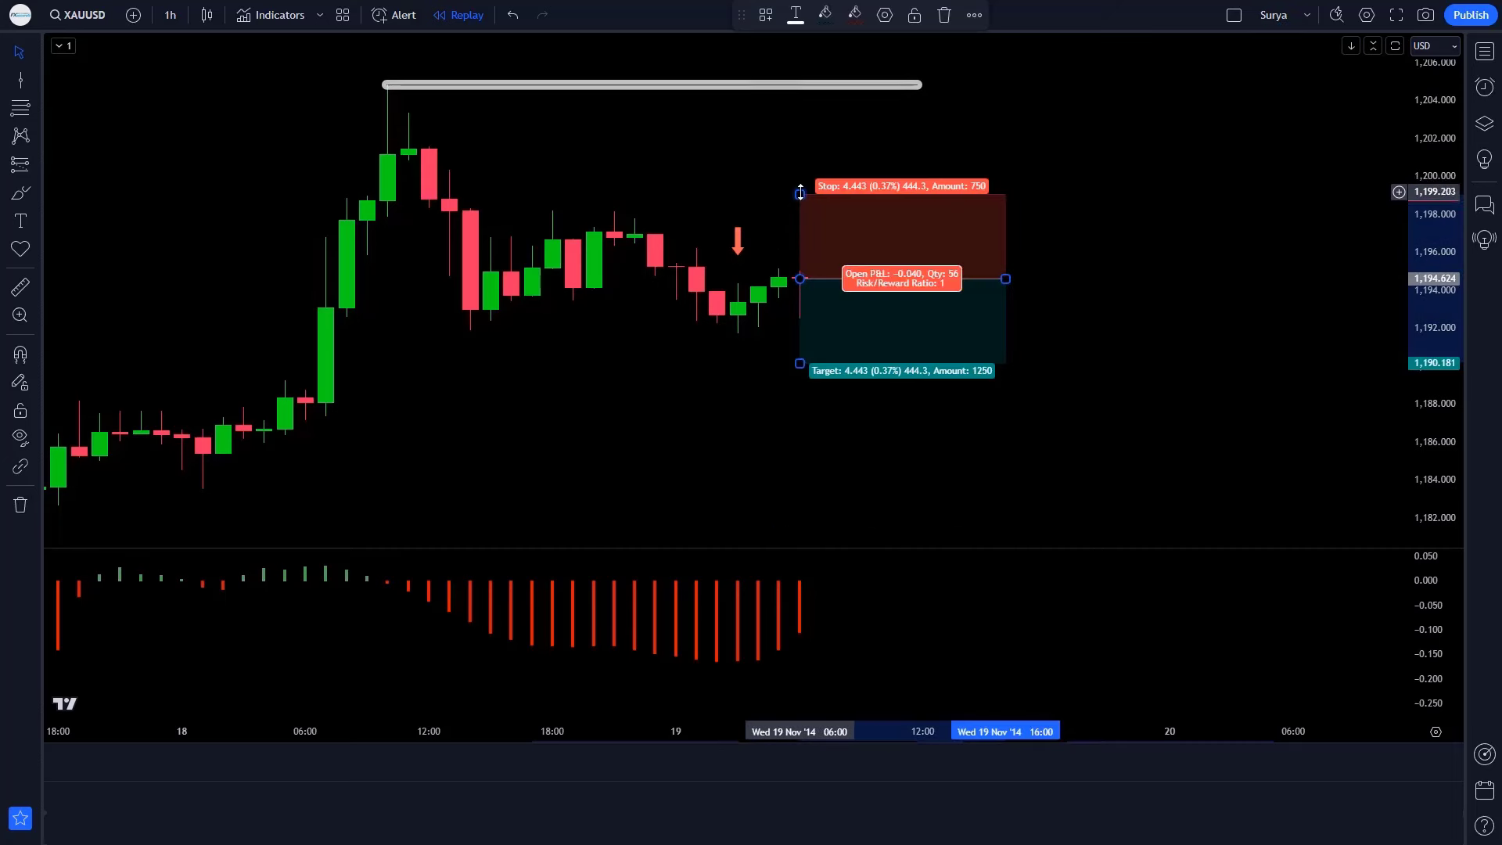
left_click_drag(799, 193, 799, 75)
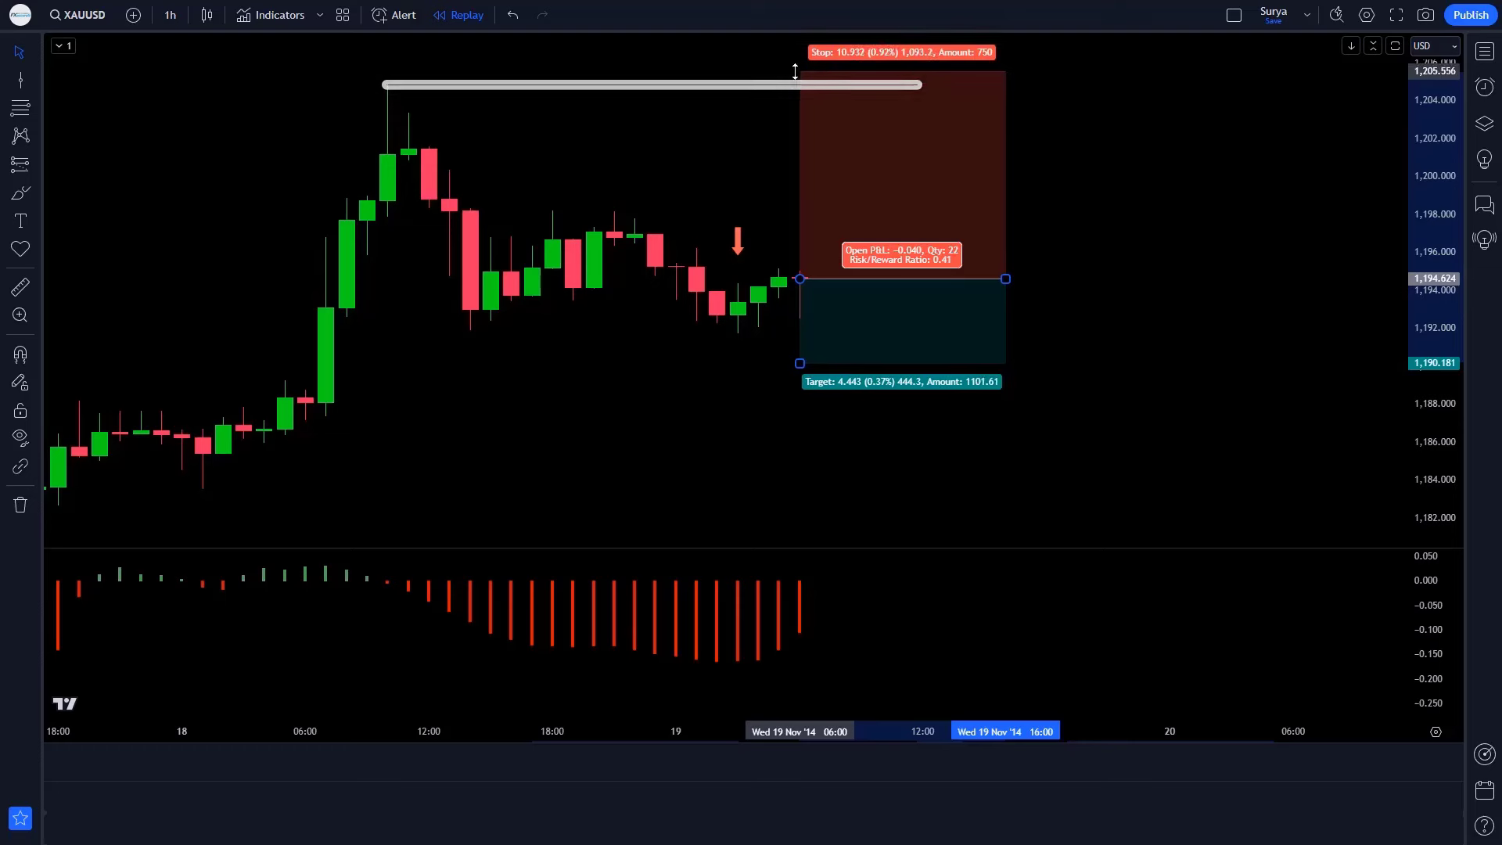
left_click_drag(801, 365, 798, 454)
left_click(1199, 436)
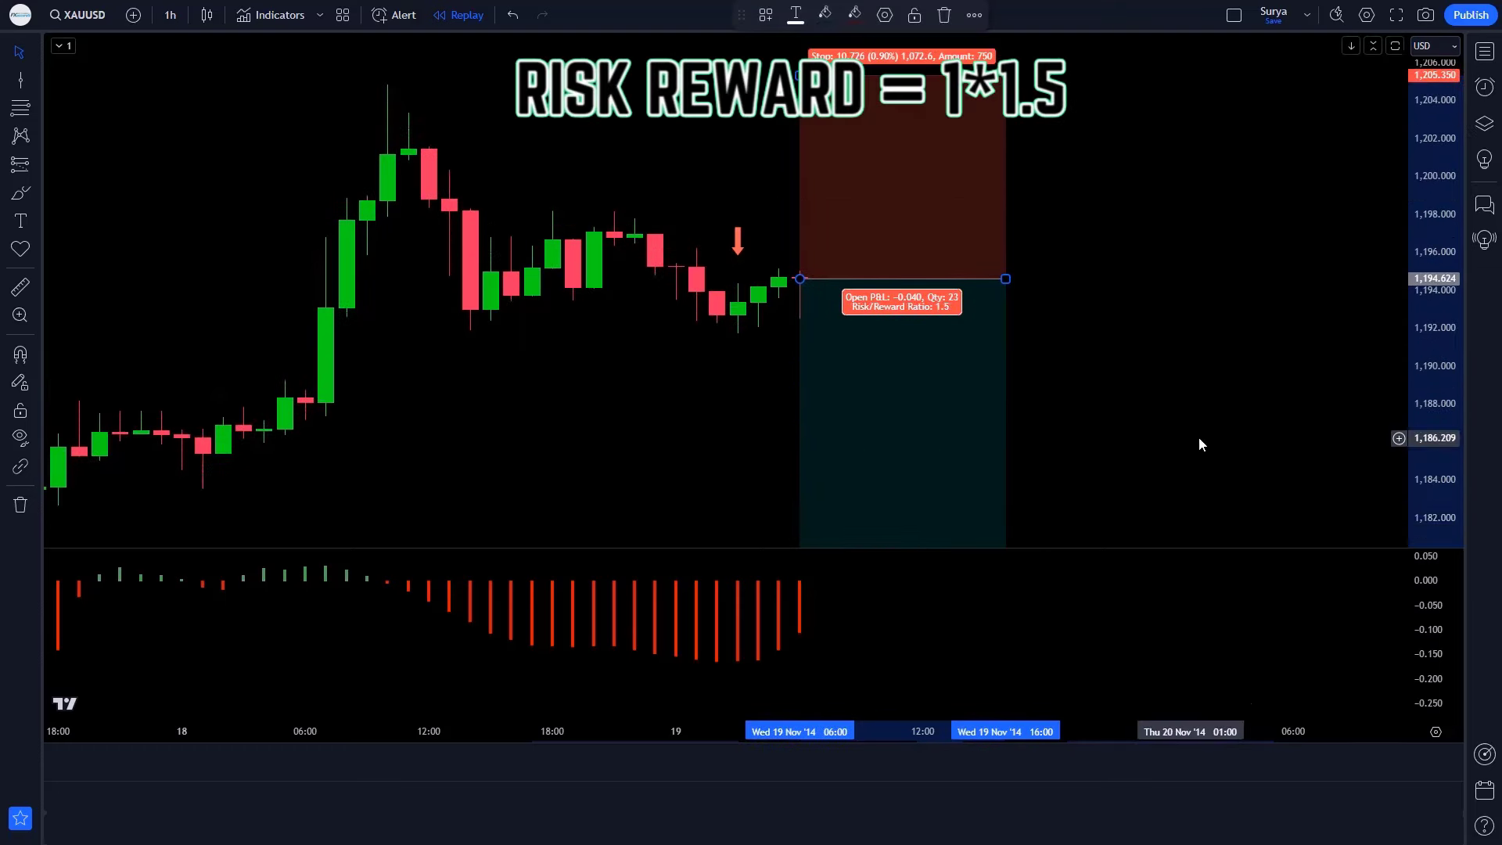
key("shift+Down")
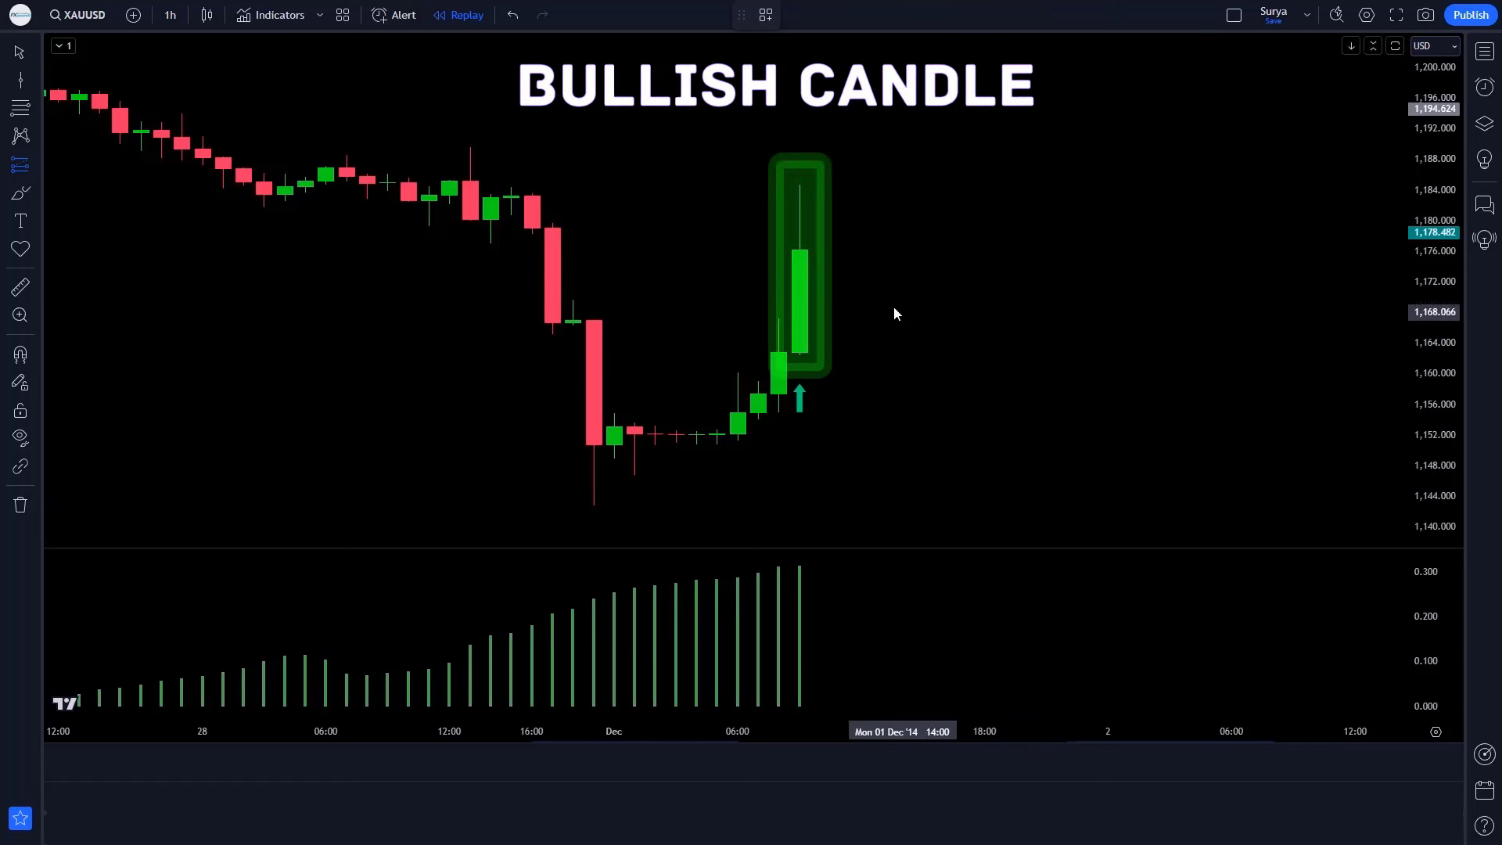
Step: Place a long position at the bullish signal candle's close, about 1,175.94, with stop about 1,150.49 and target about 1,214.42
left_click(806, 252)
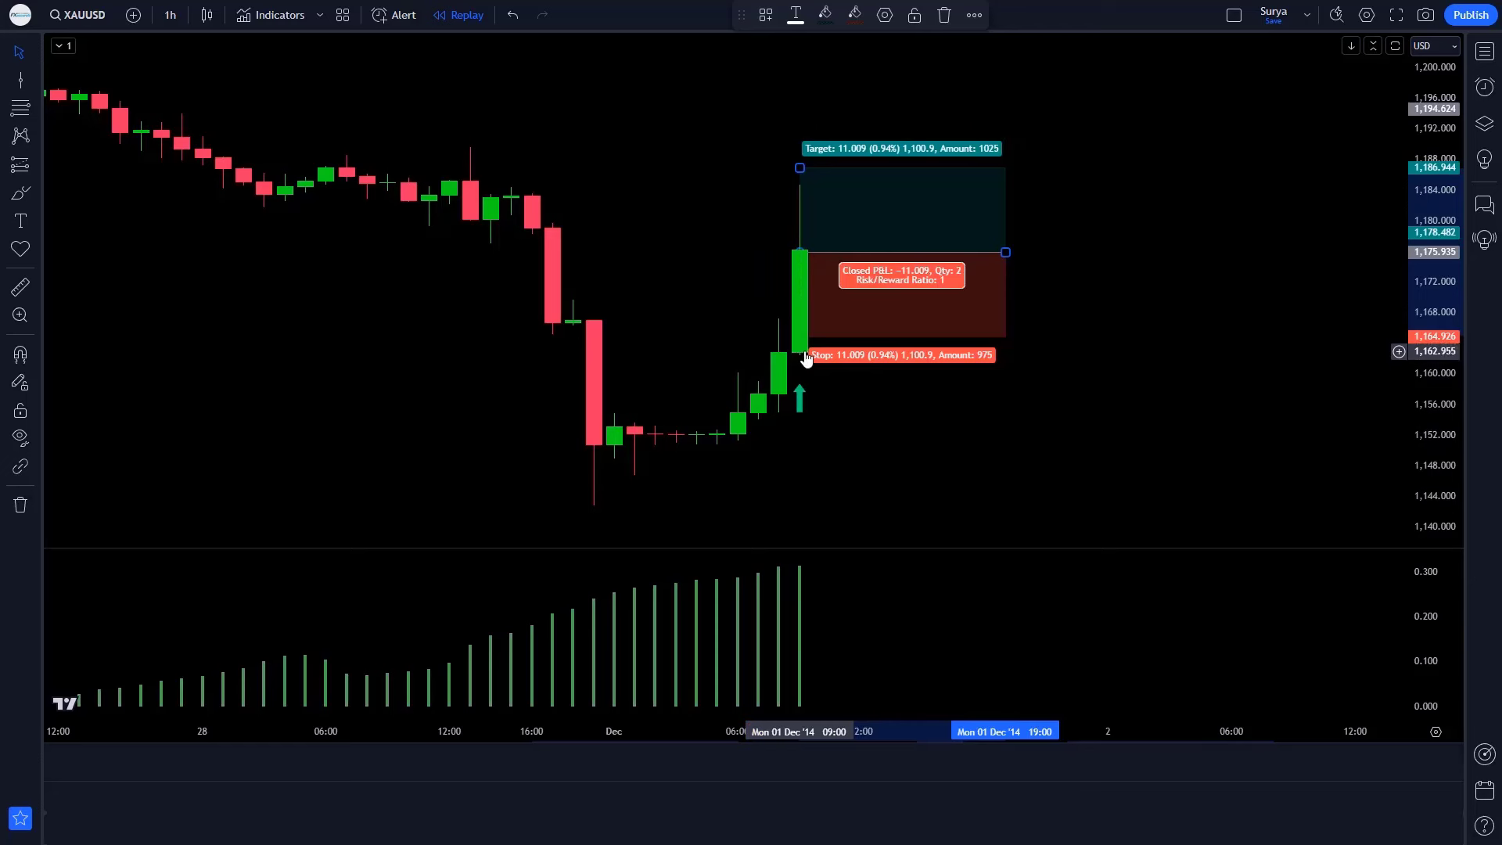
left_click_drag(800, 337, 775, 446)
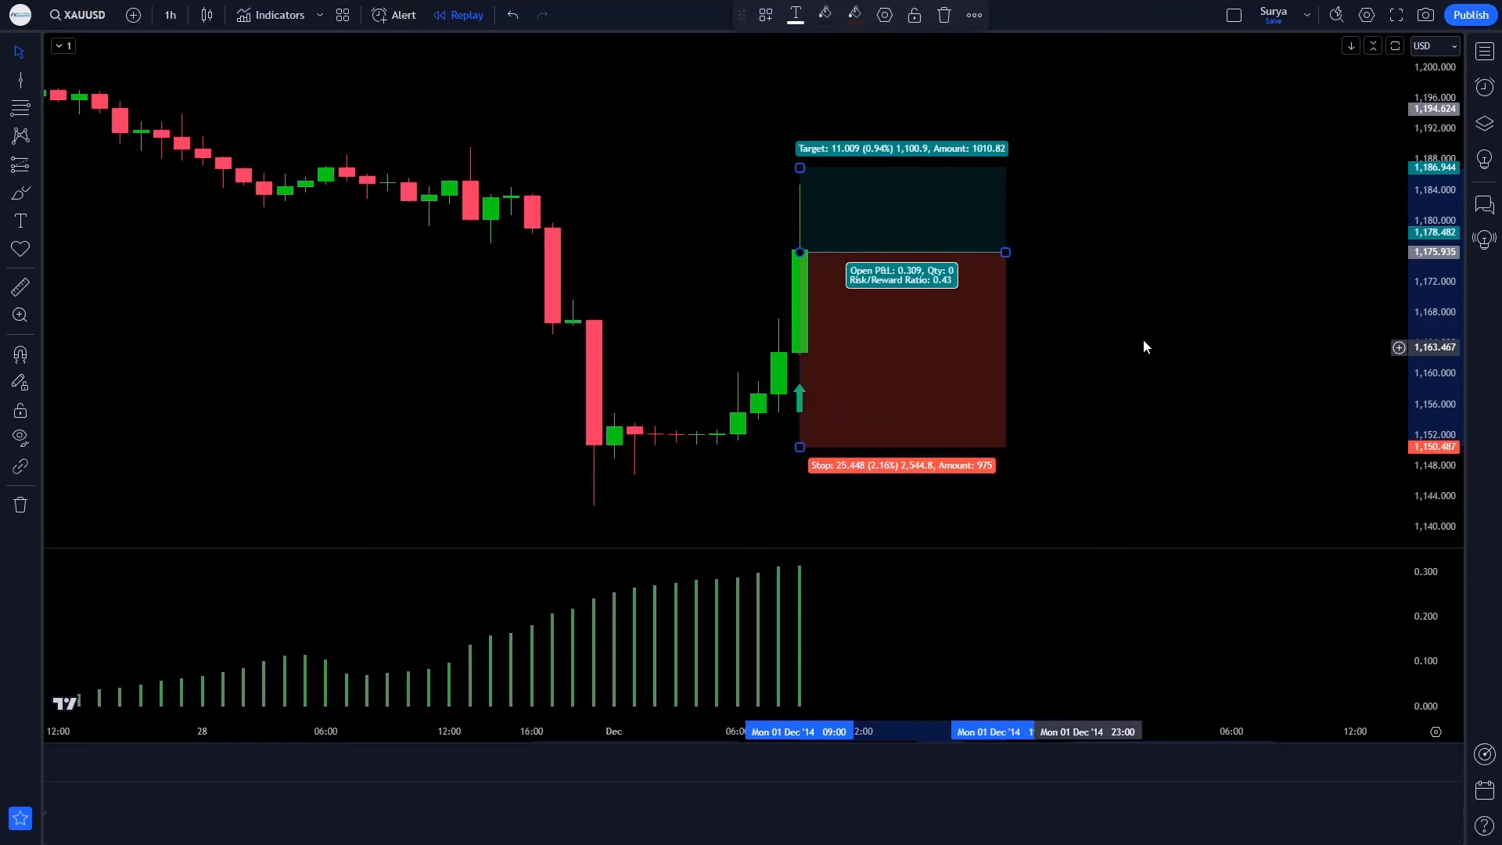
left_click_drag(800, 167, 799, 98)
left_click(1426, 538)
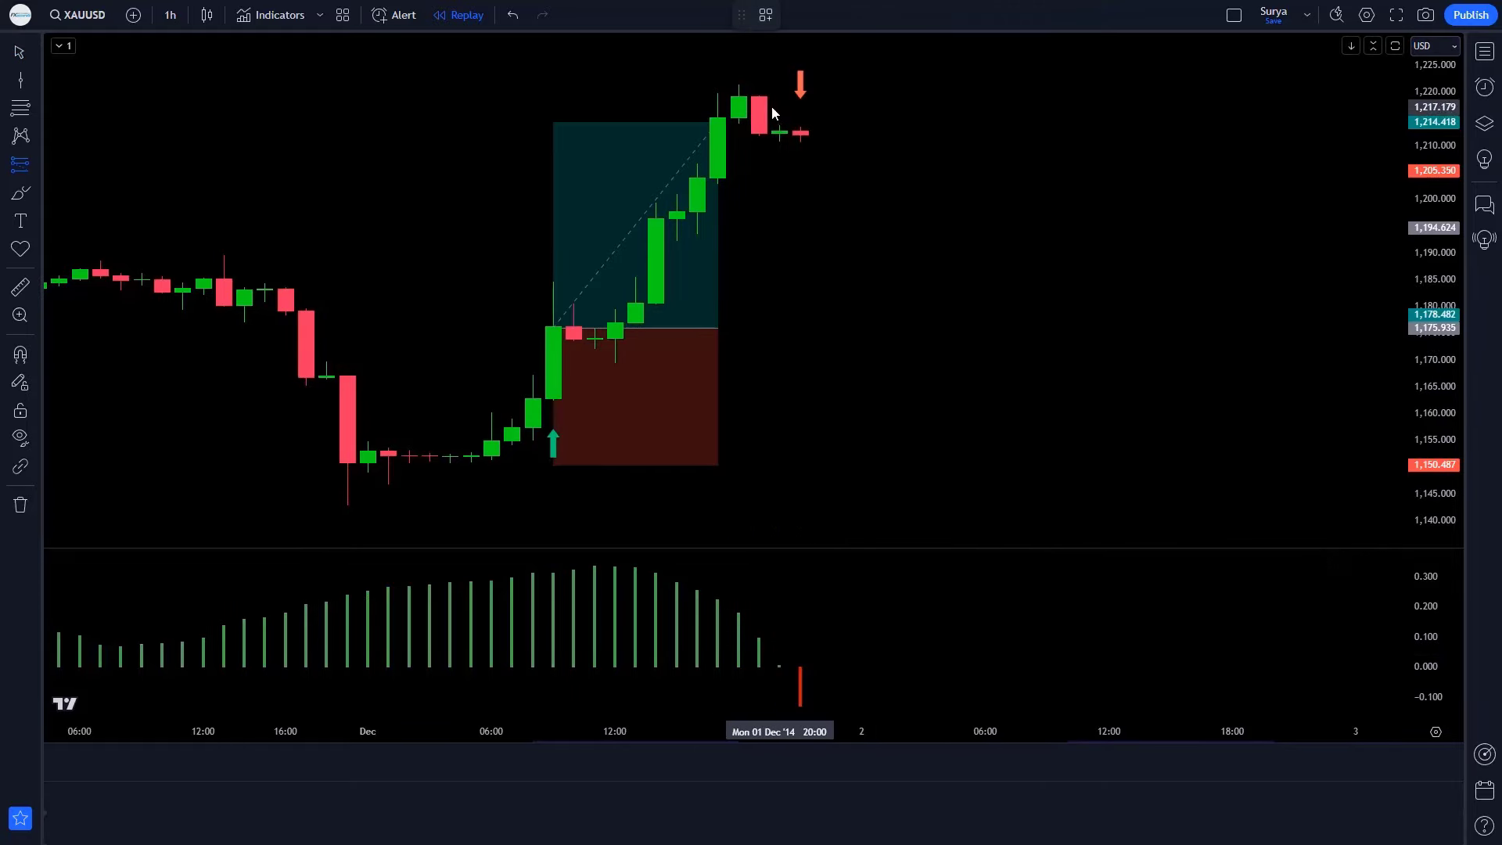
Step: Place a short position at the latest candle's close, about 1,211.92, with stop about 1,221.42 and target about 1,197.61
left_click(805, 135)
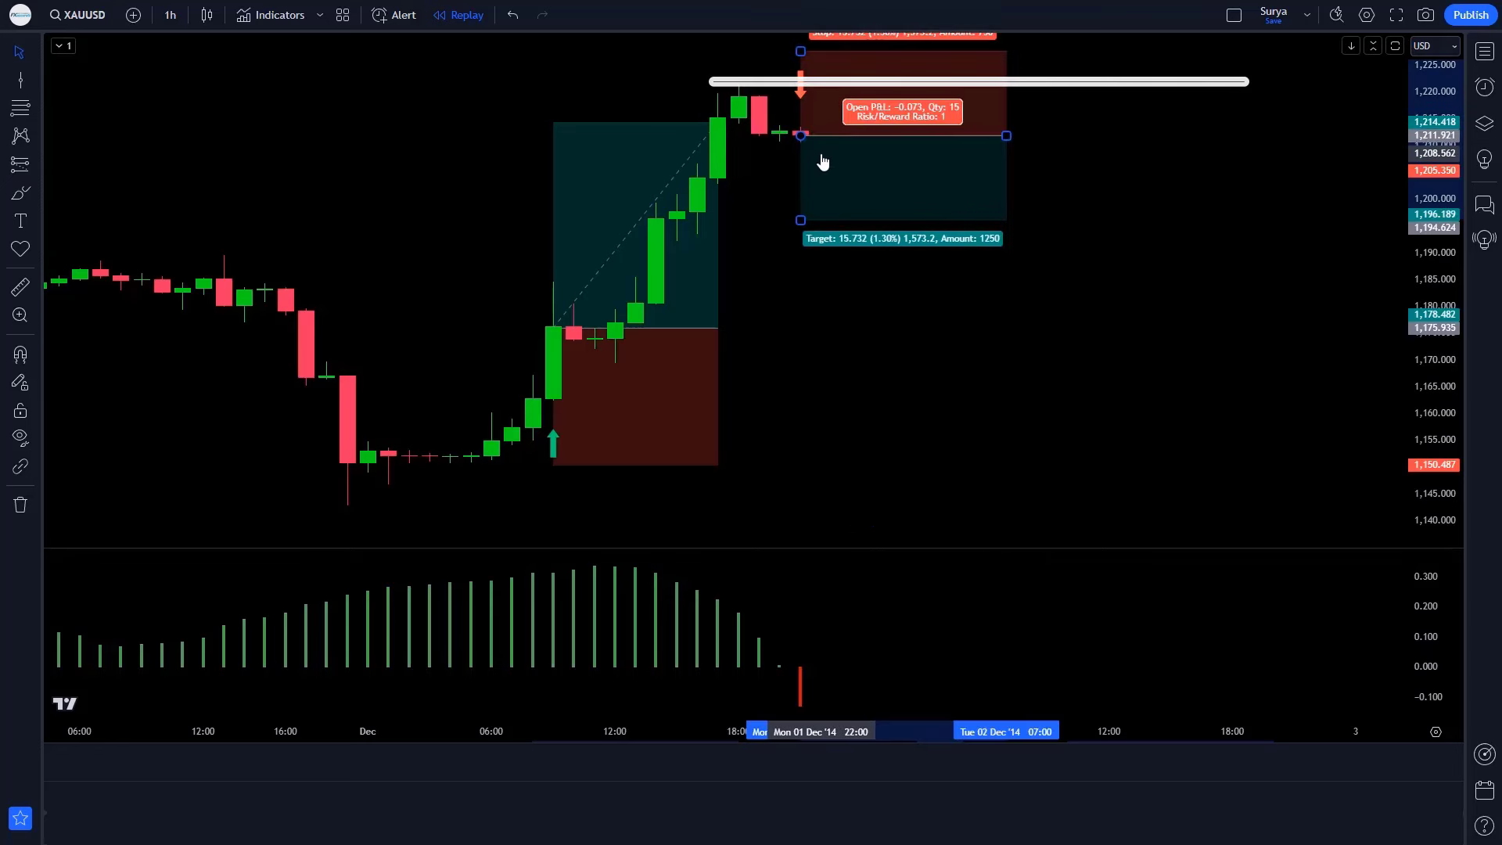
left_click_drag(801, 52, 788, 85)
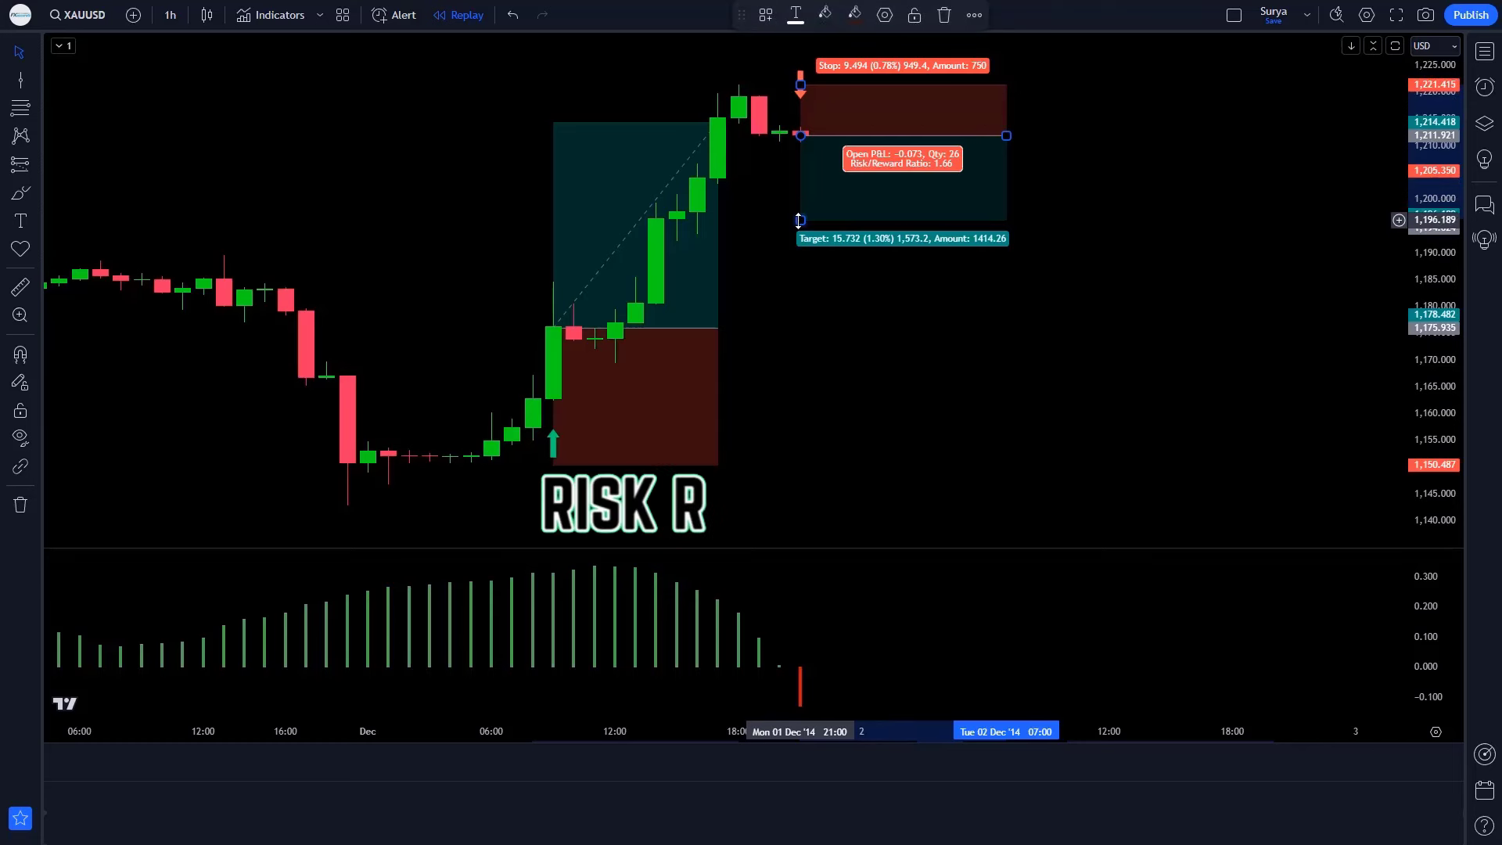
left_click_drag(799, 220, 801, 212)
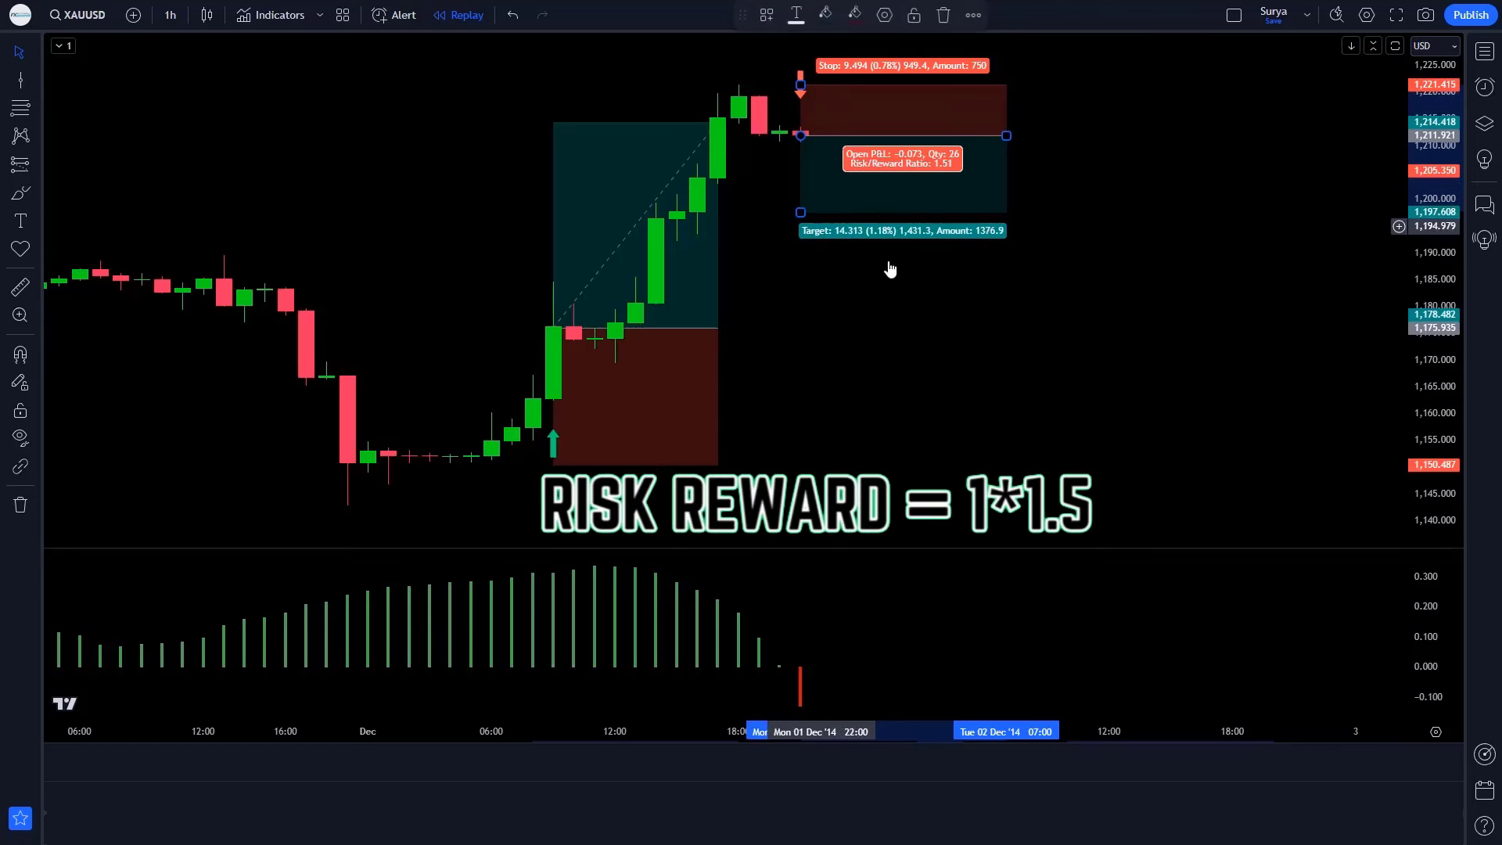
left_click(1021, 288)
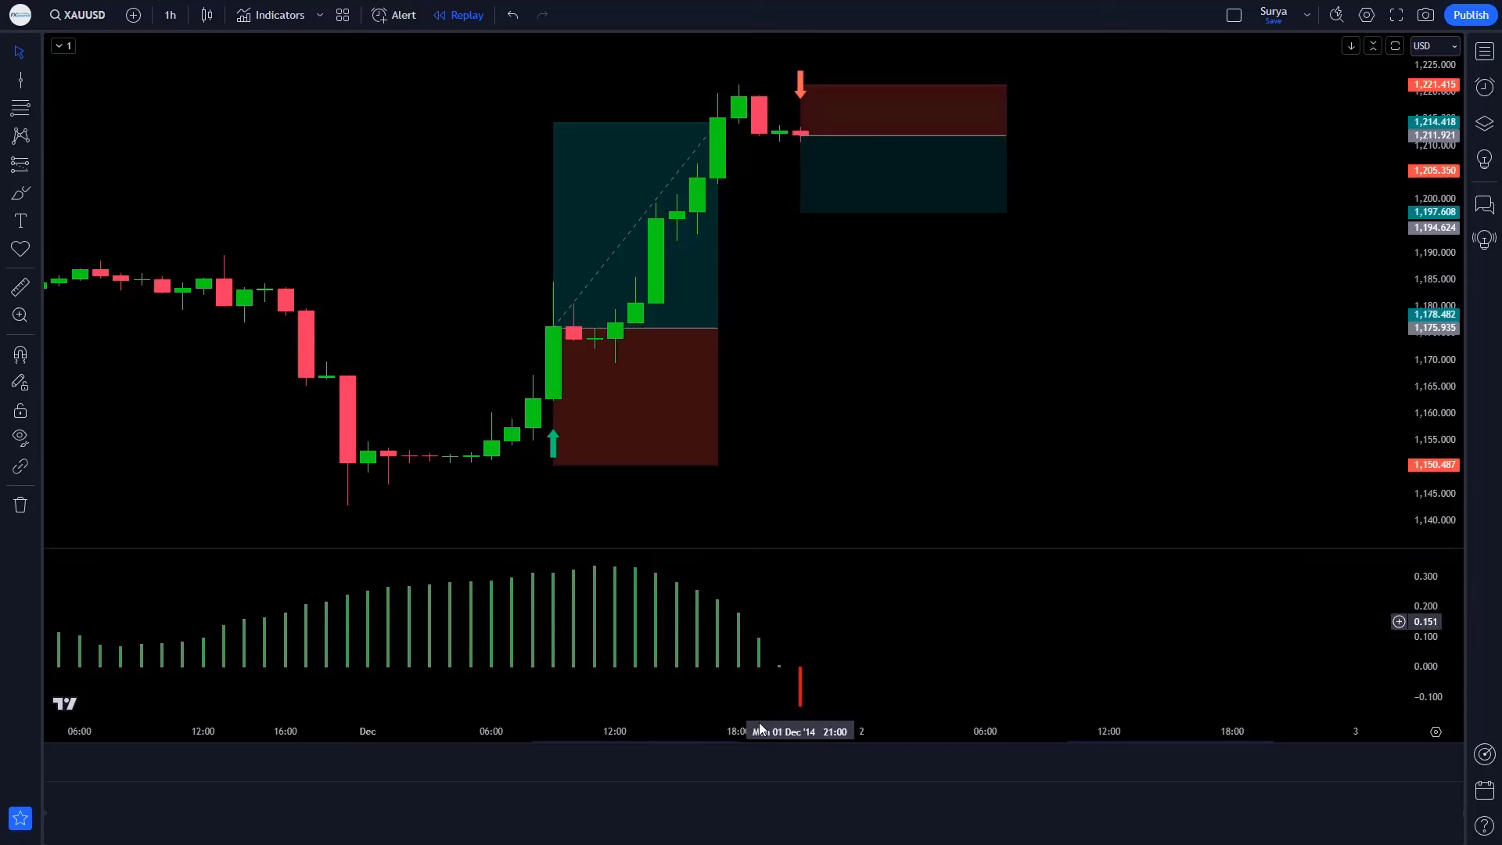
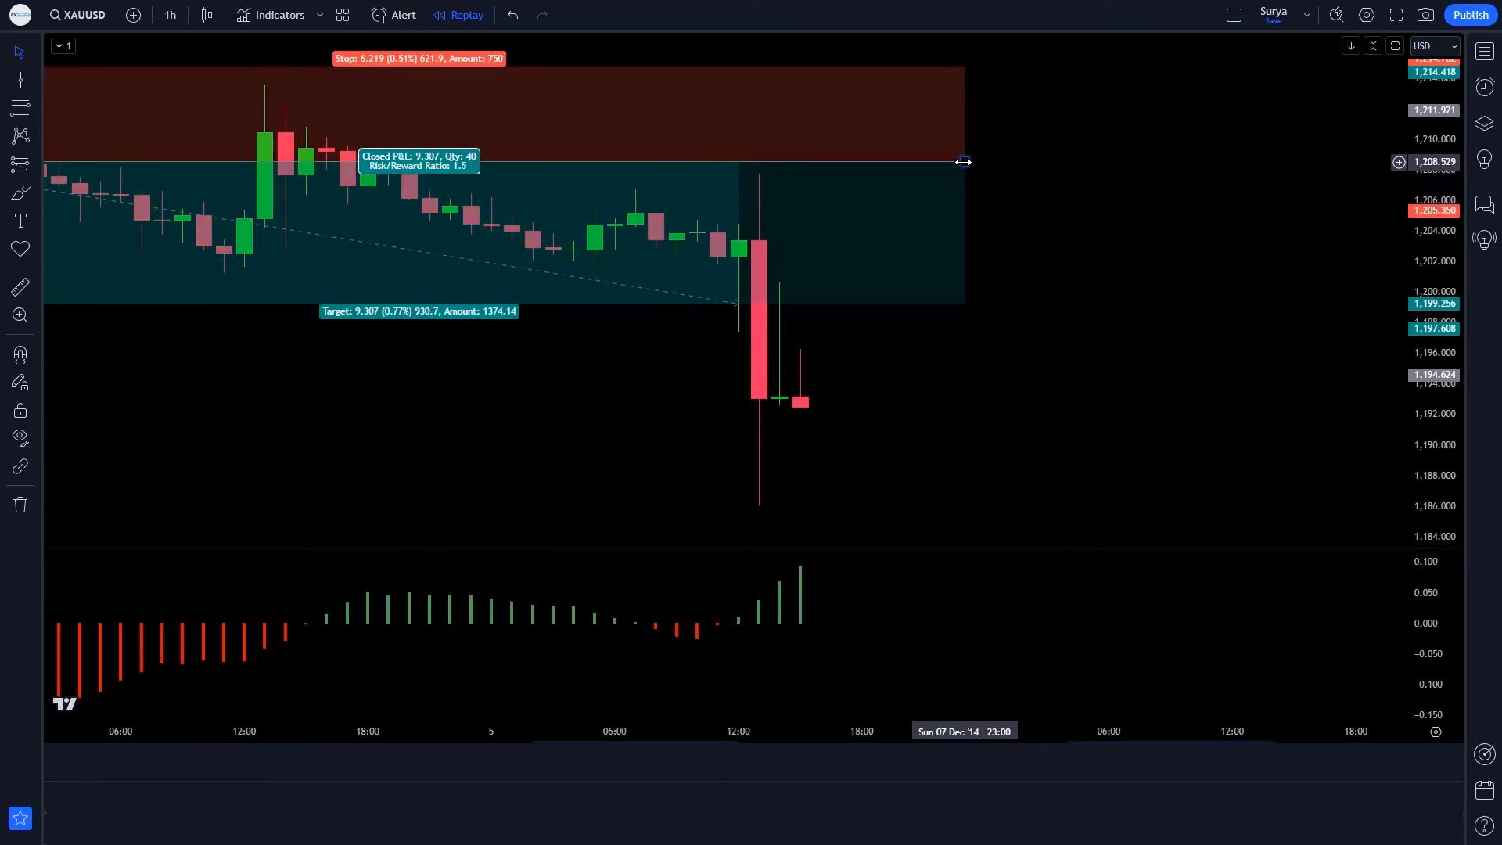
Step: Shorten the short position with the 1,199.256 target so it ends at the candle that reached the target
left_click_drag(962, 162, 740, 174)
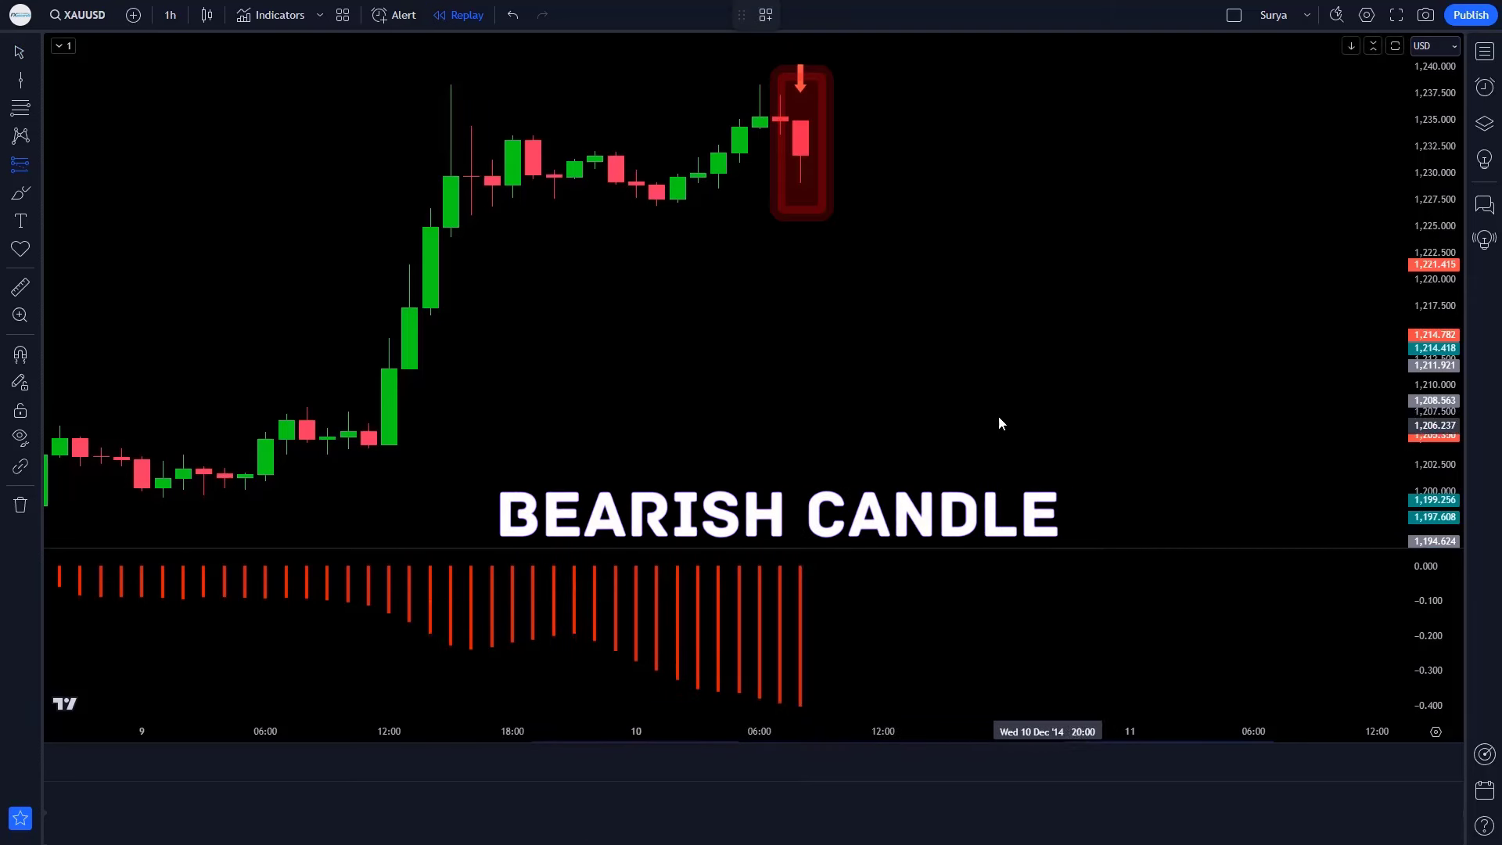
Step: Place a short position at the bearish candle's close, about 1,231.74, with stop about 1,238.74 and target about 1,221.20, and extend its time range
left_click(801, 154)
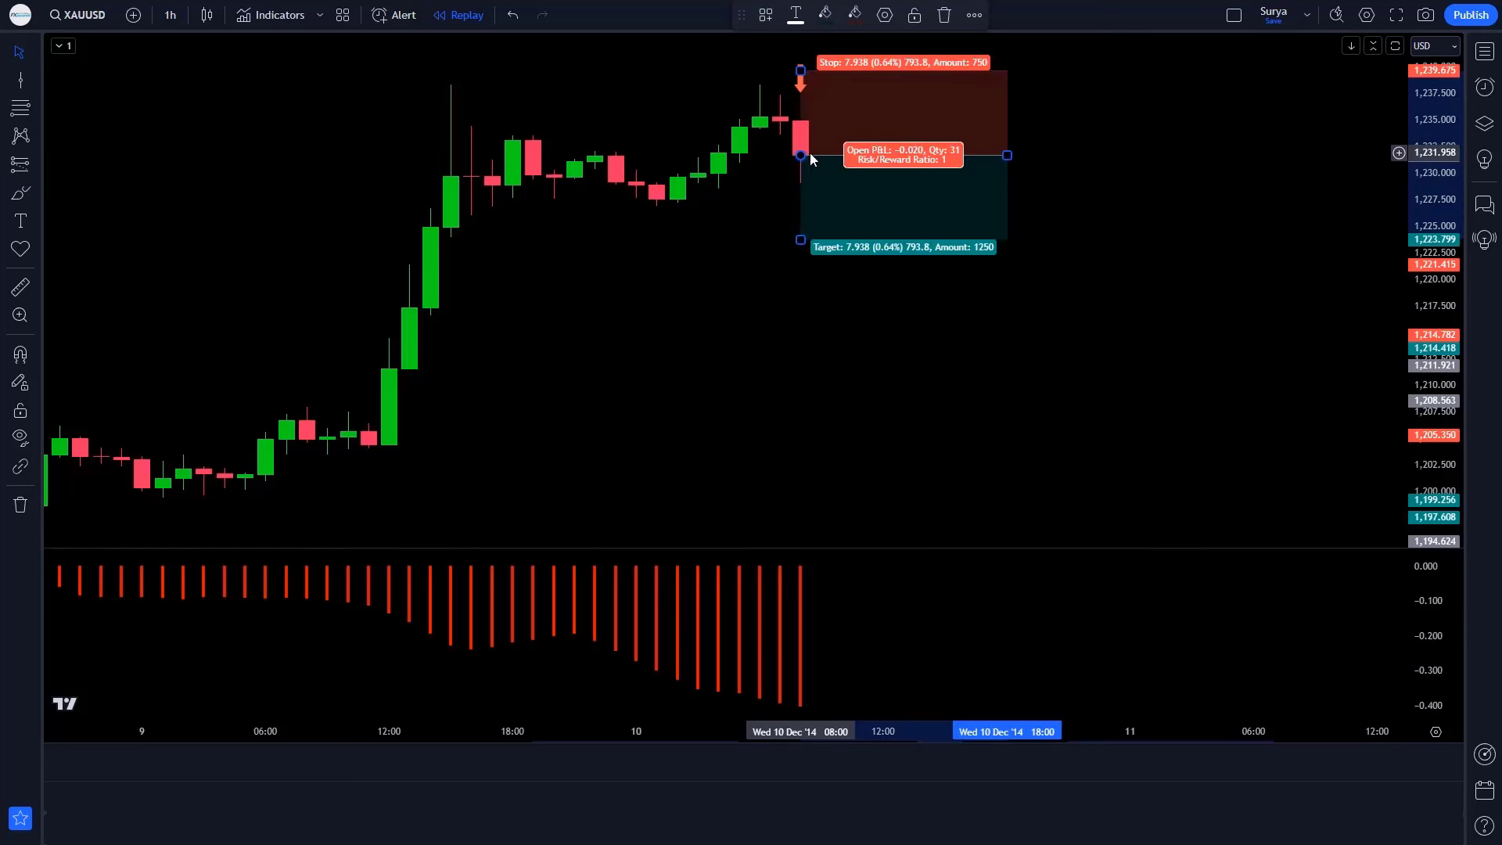
left_click_drag(806, 88, 787, 72)
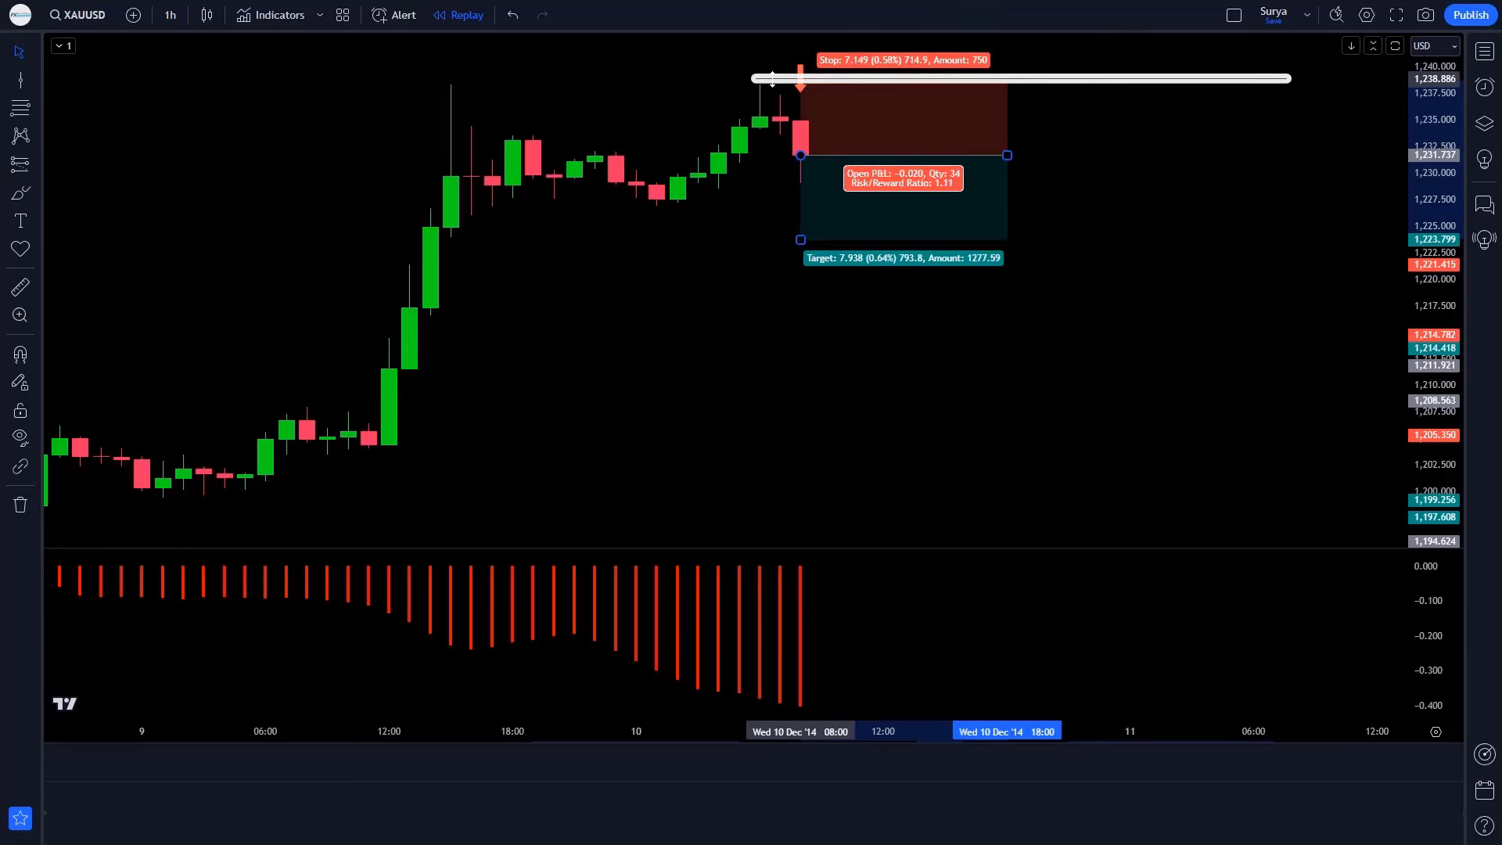
left_click_drag(801, 240, 803, 256)
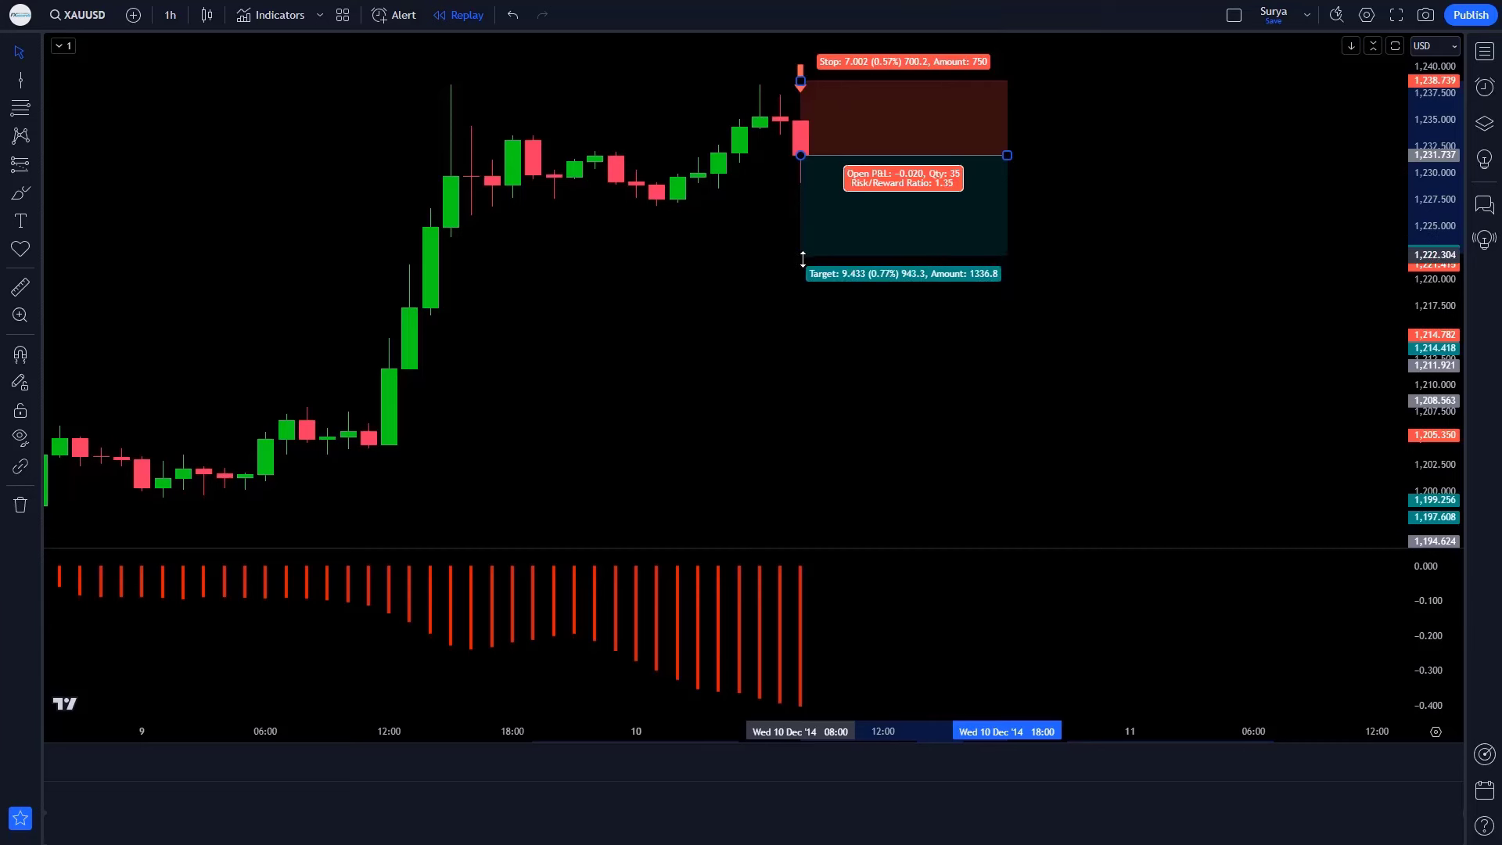
left_click(1049, 419)
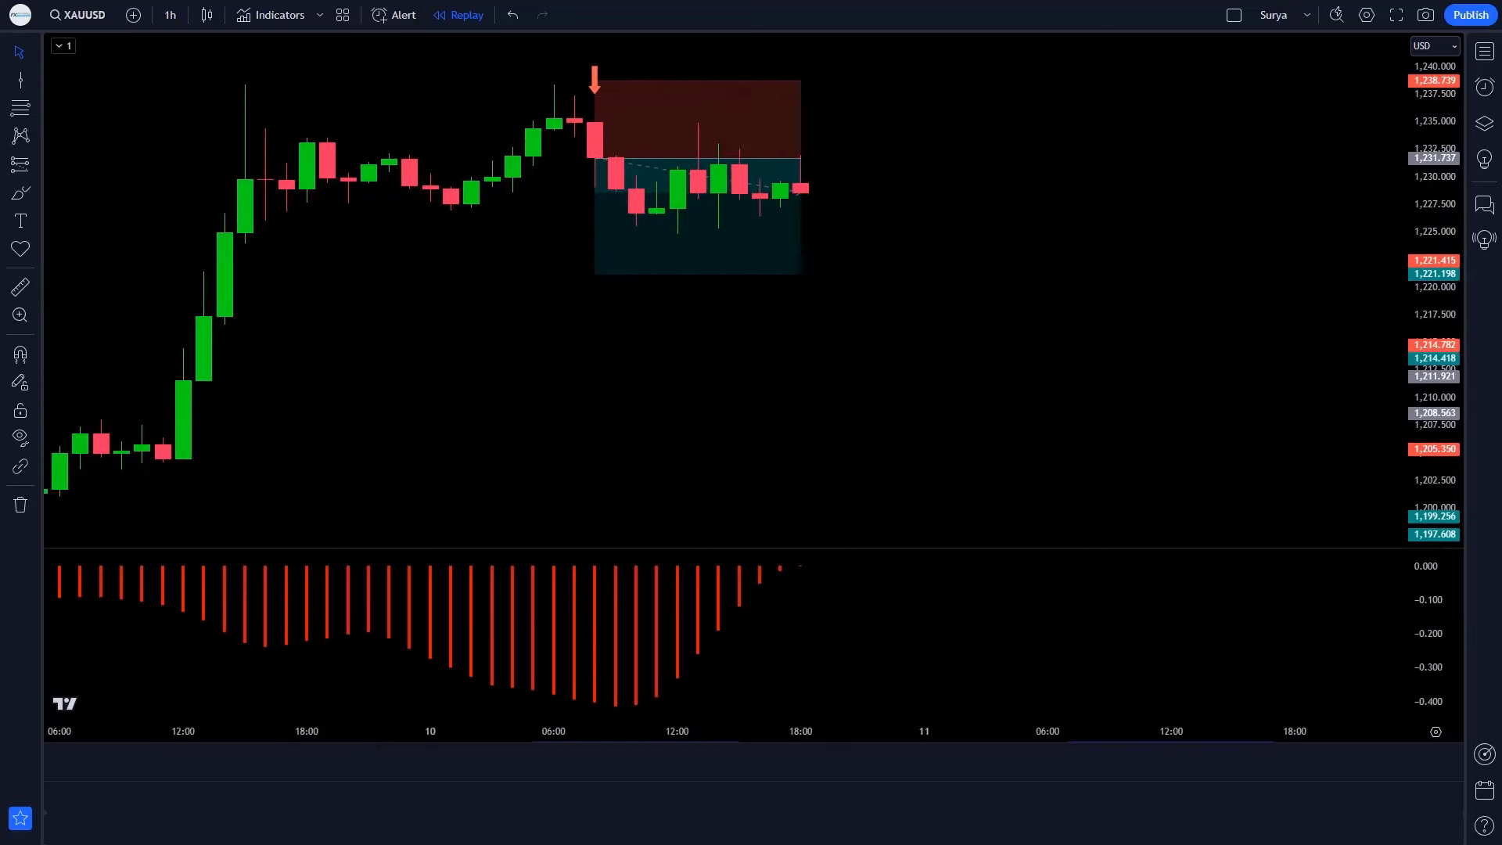
left_click_drag(782, 162, 1132, 196)
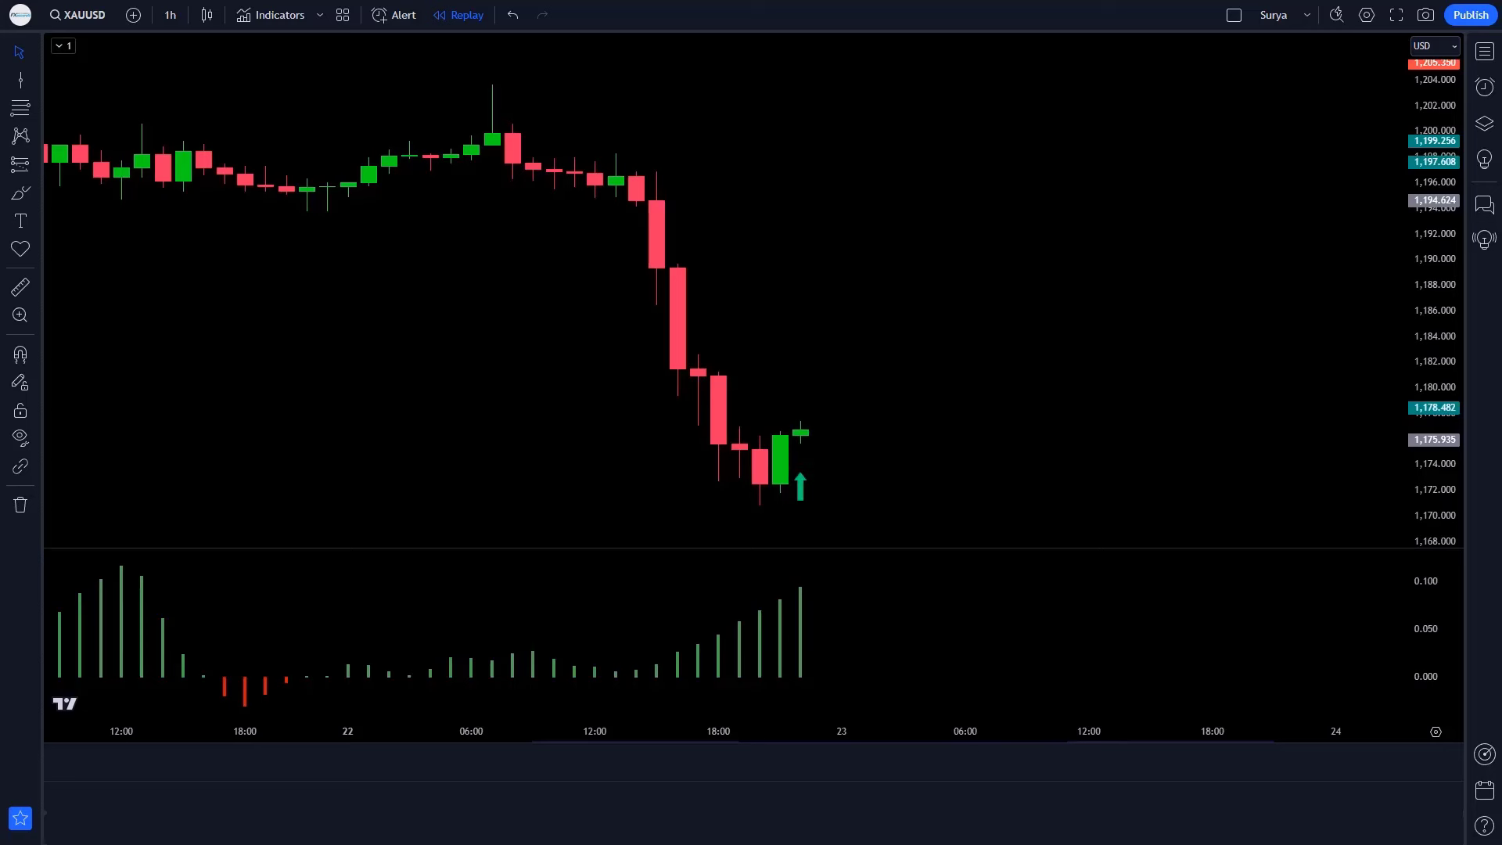
Step: Place a long position at about 1,176.56 on the buy signal, with stop about 1,170.76 and target about 1,185.35, and extend its time range
left_click(801, 432)
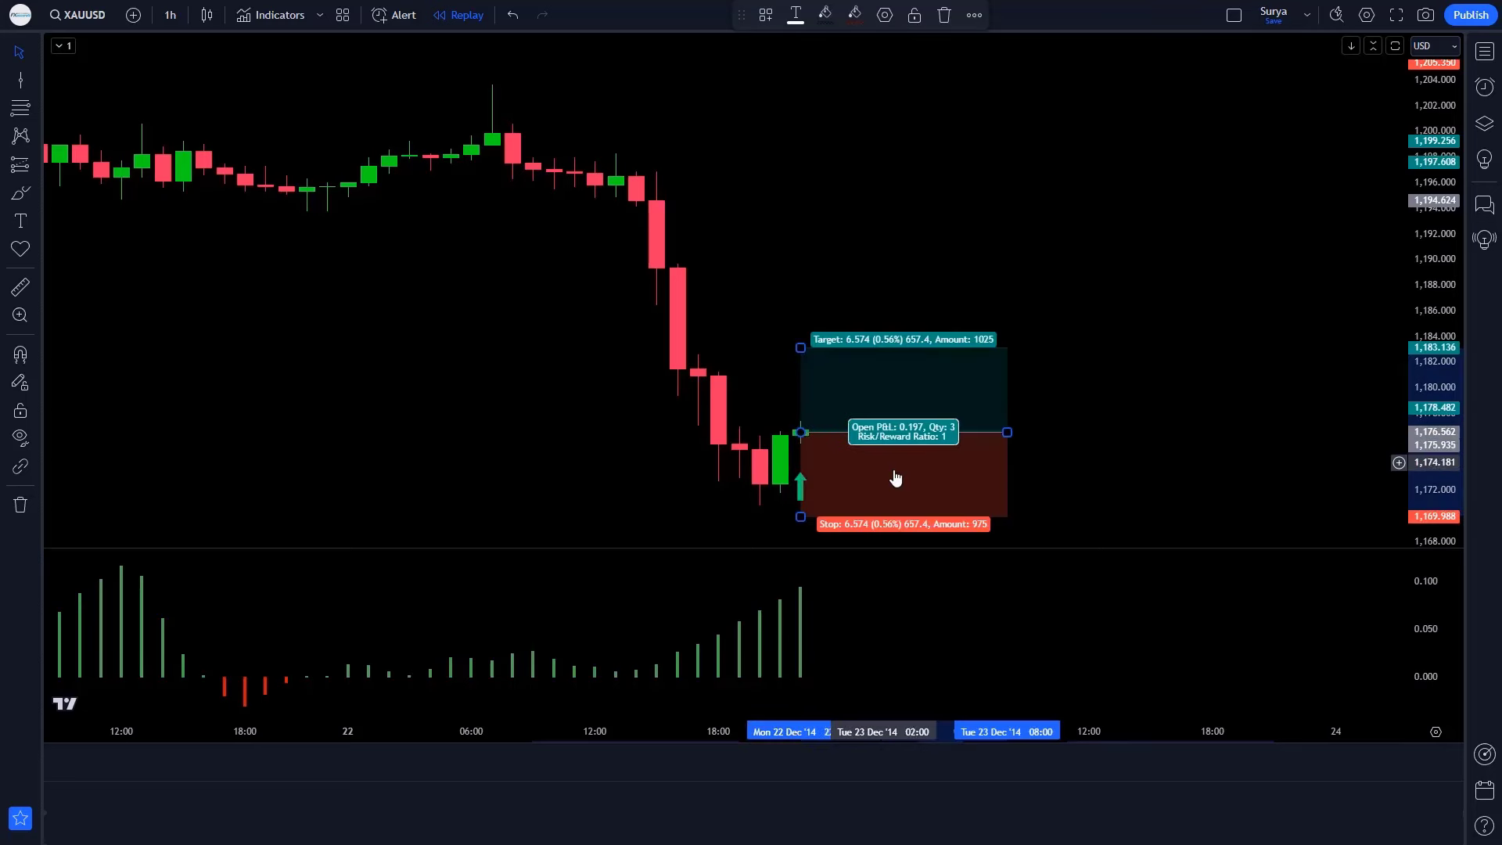
left_click_drag(801, 516, 801, 507)
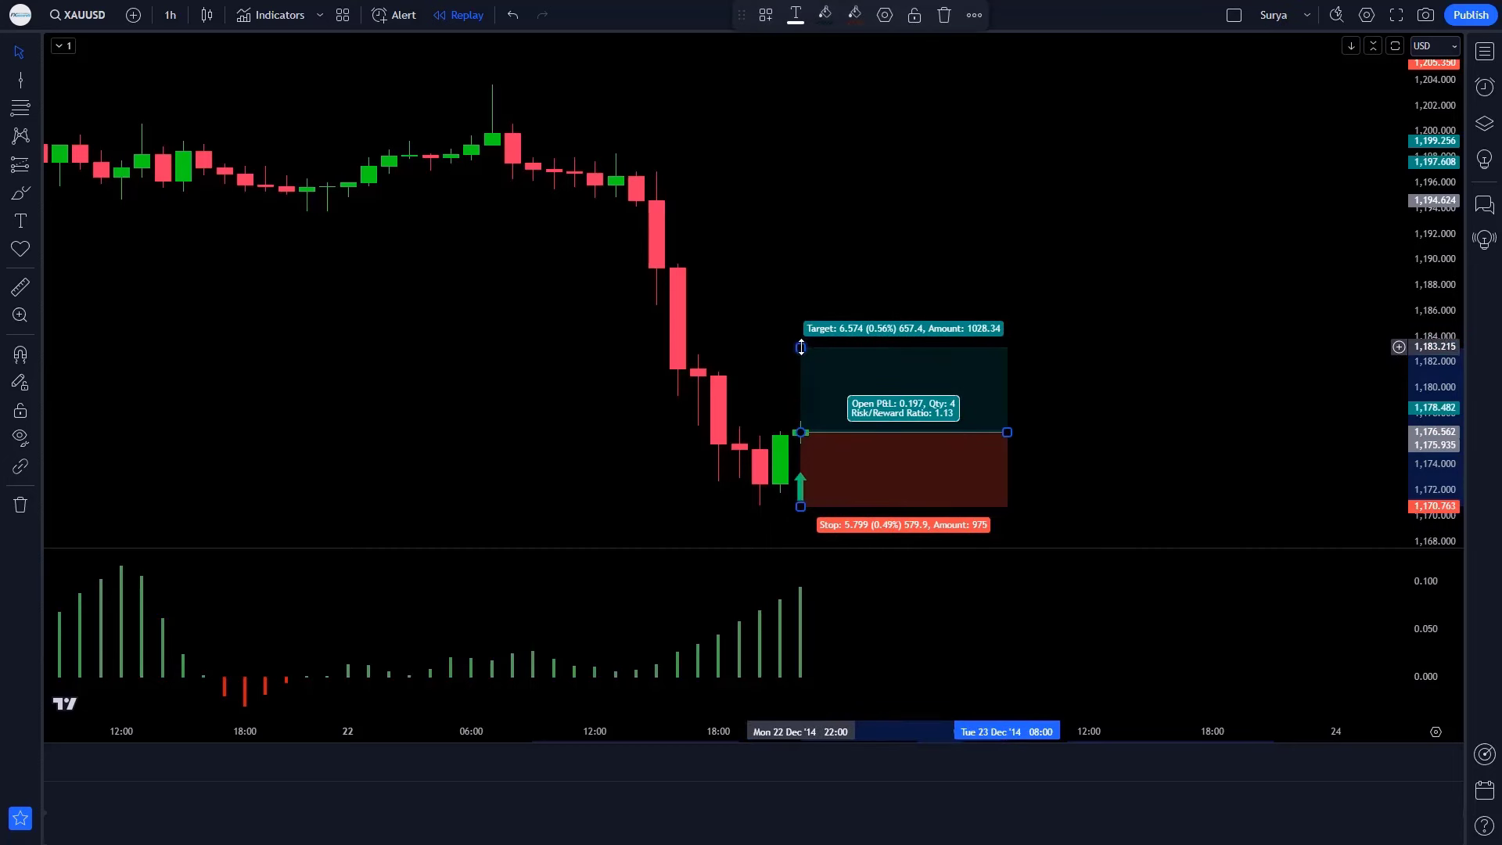
left_click_drag(801, 347, 809, 328)
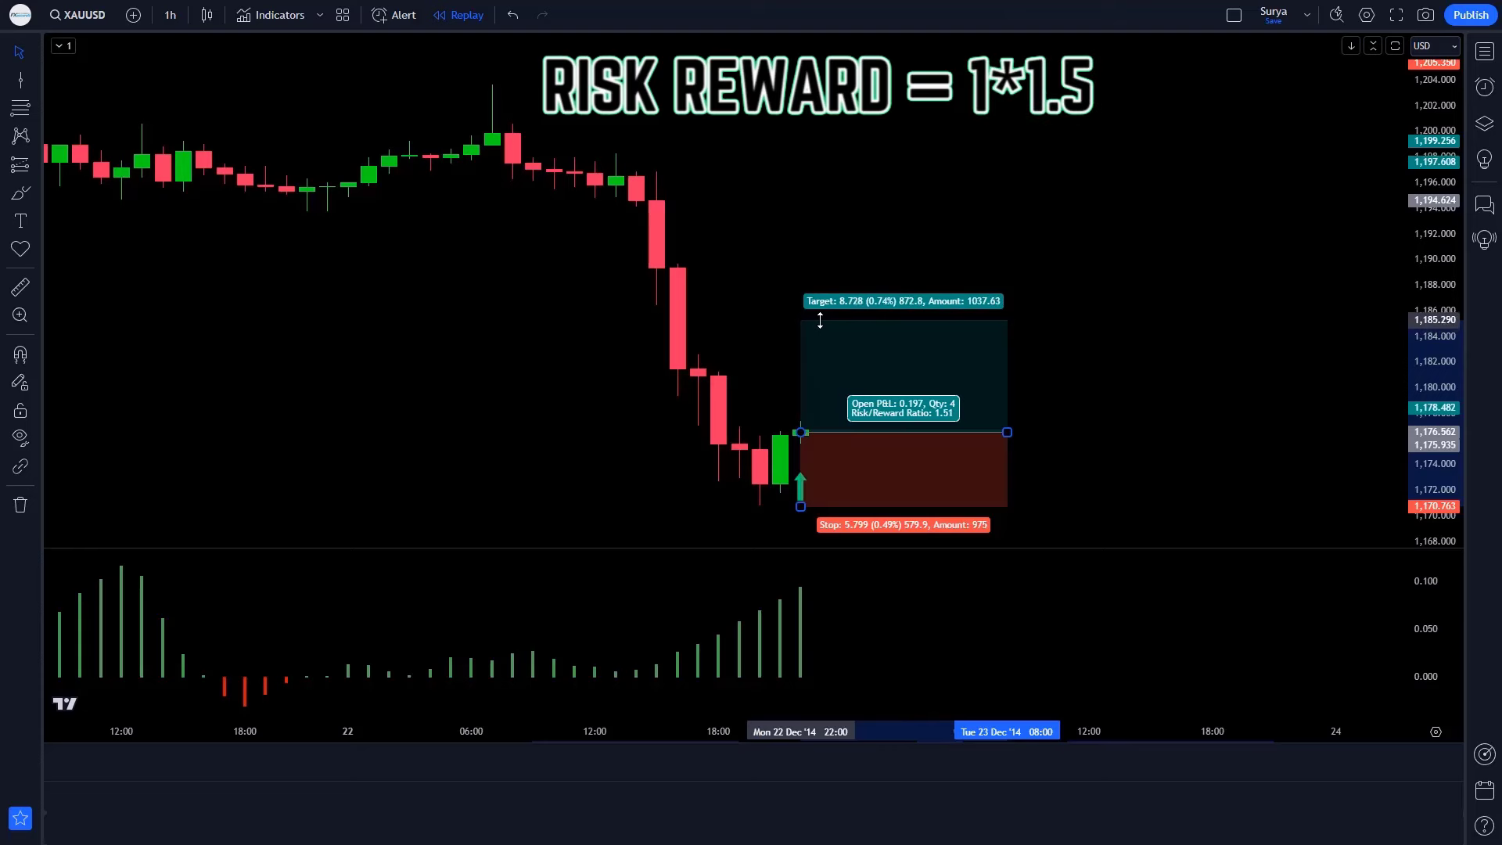
left_click(1060, 400)
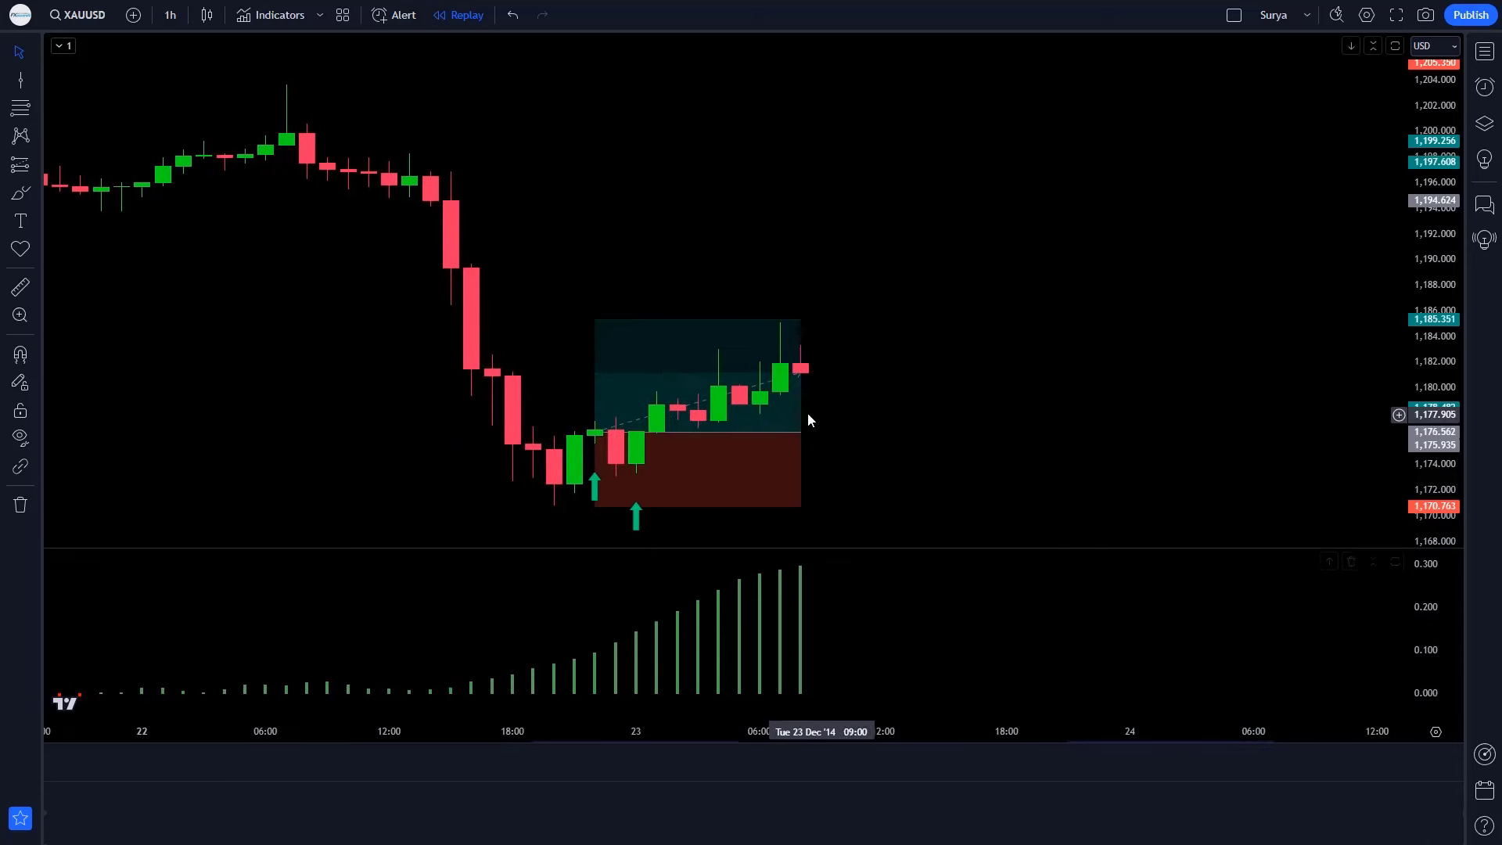
left_click_drag(803, 433, 1027, 434)
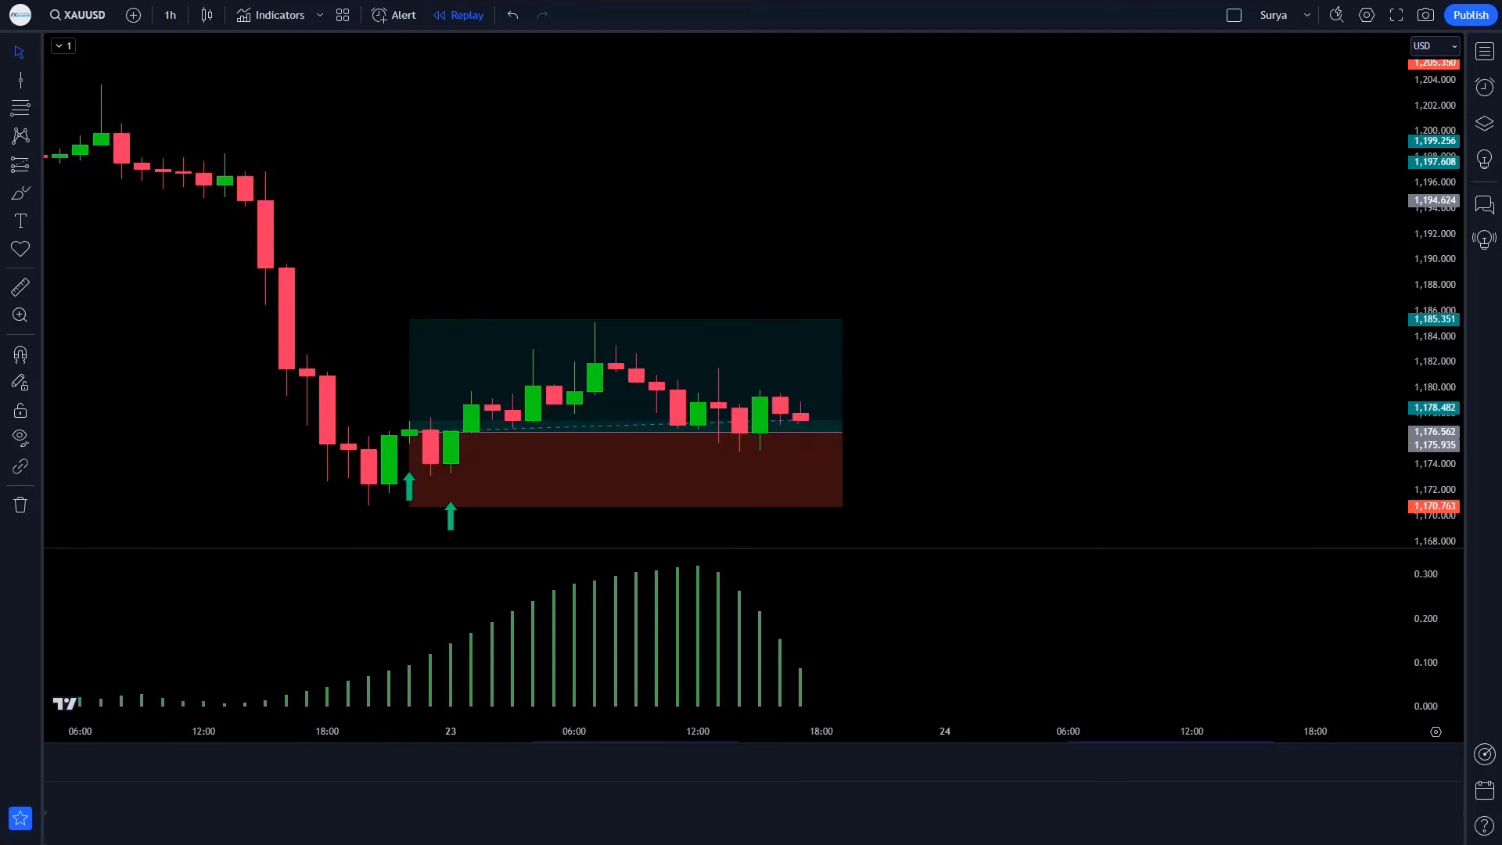
Step: Extend the 1,176.56 long position's time range as the replay advances, and trim its end to the candle that reached the 1,185.35 target
left_click_drag(808, 421, 1152, 454)
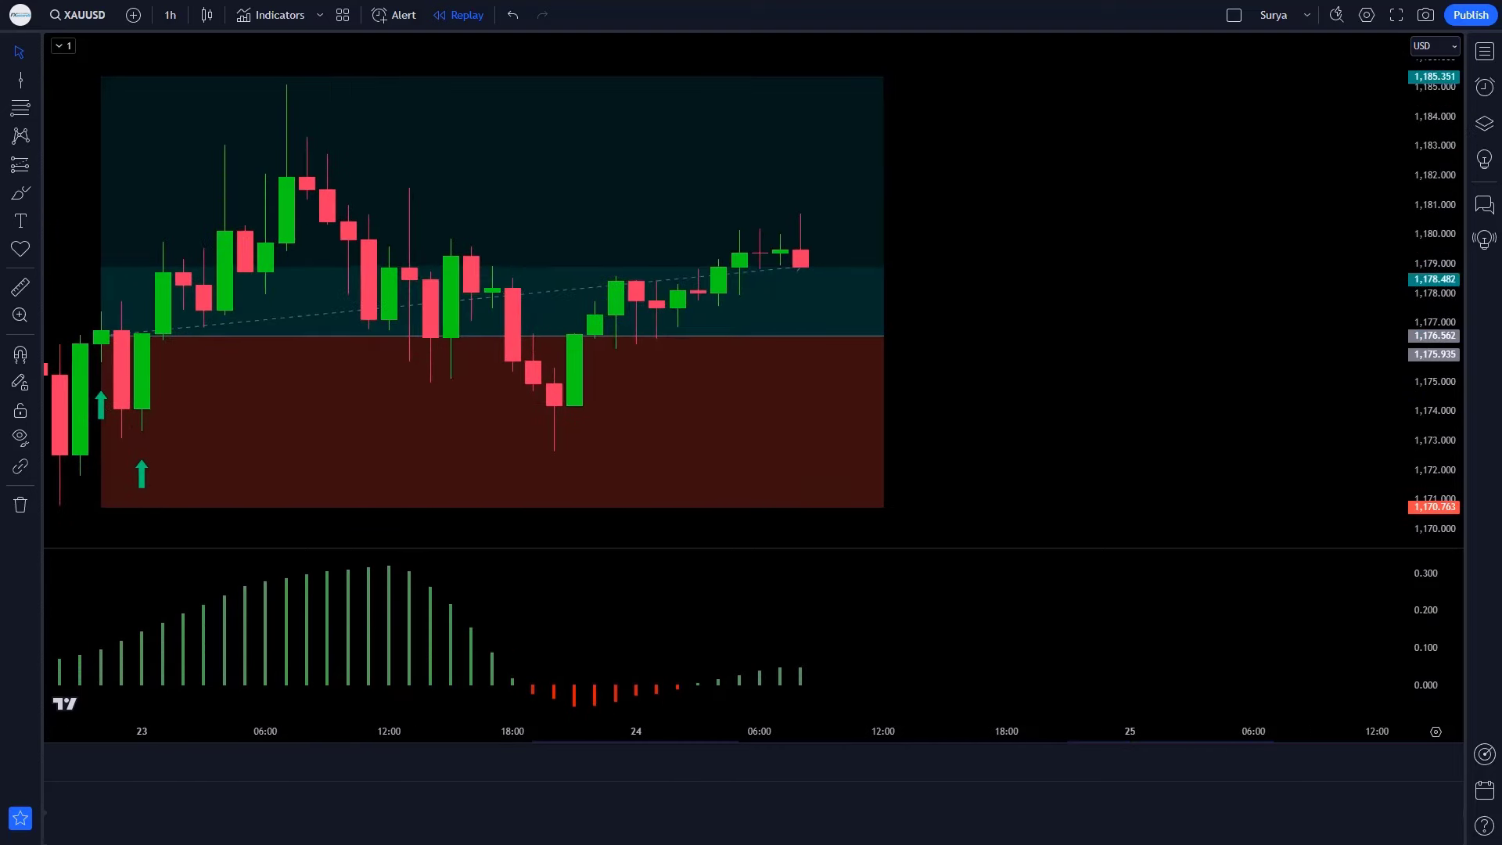
left_click_drag(809, 373, 1316, 427)
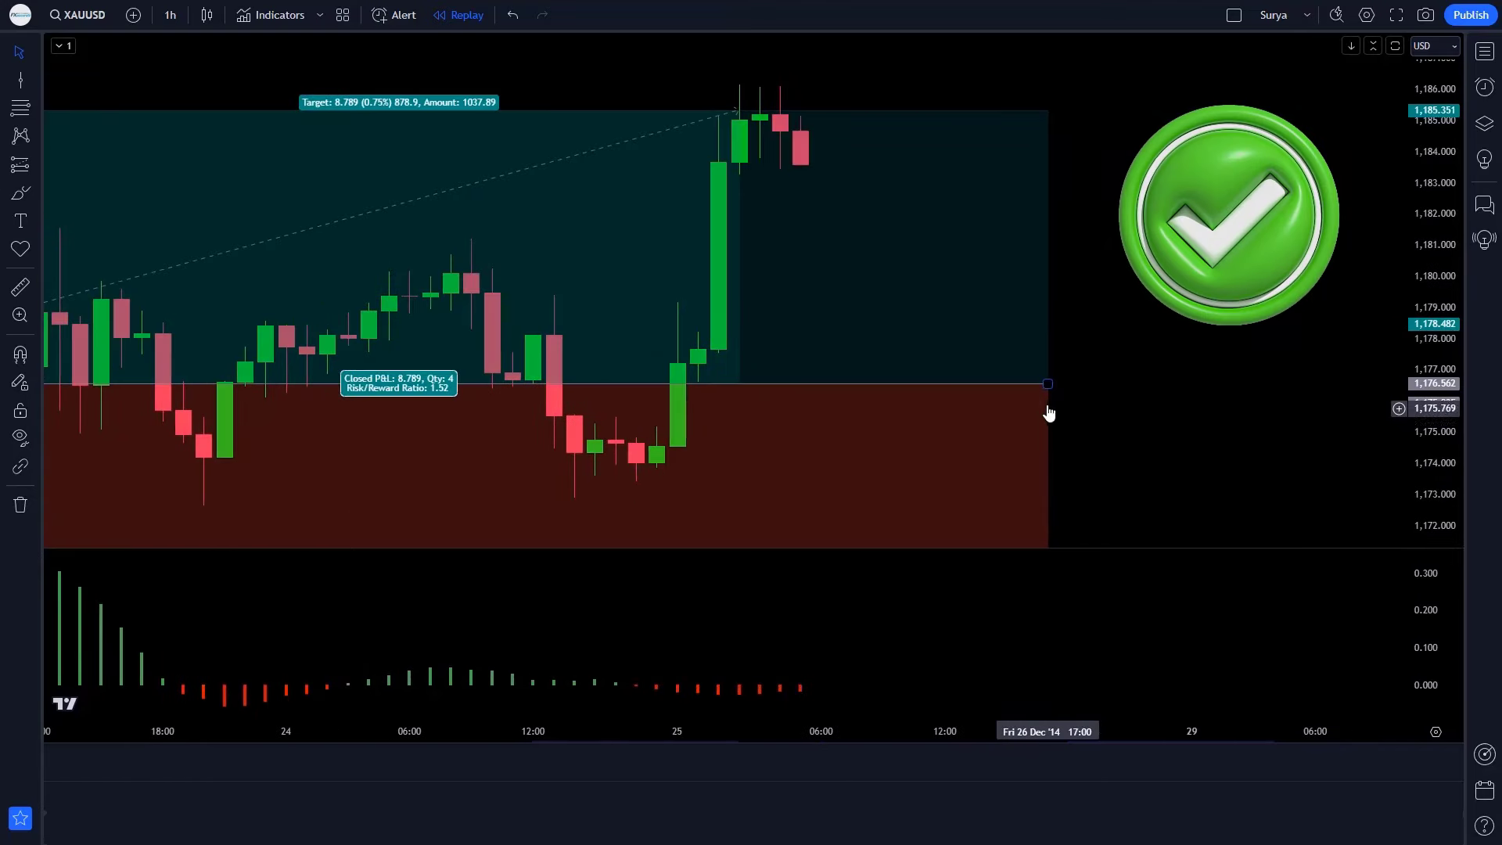
left_click_drag(1046, 385, 740, 384)
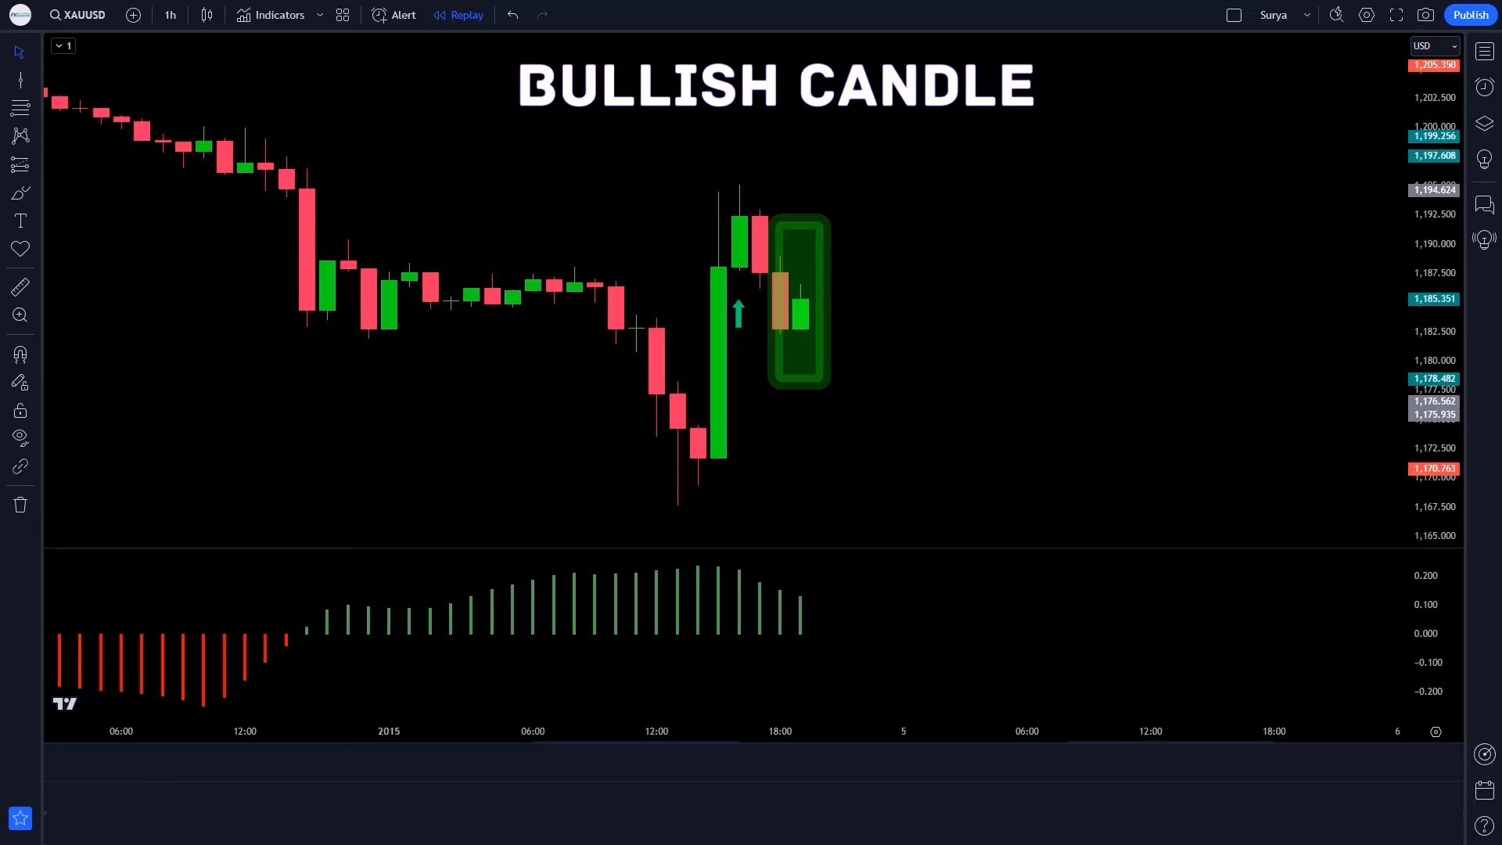
Step: Place a long position at the bullish candle's close, about 1,185.46, with stop about 1,167.78 and target about 1,212.02 for 1:1.5 risk/reward
left_click(814, 299)
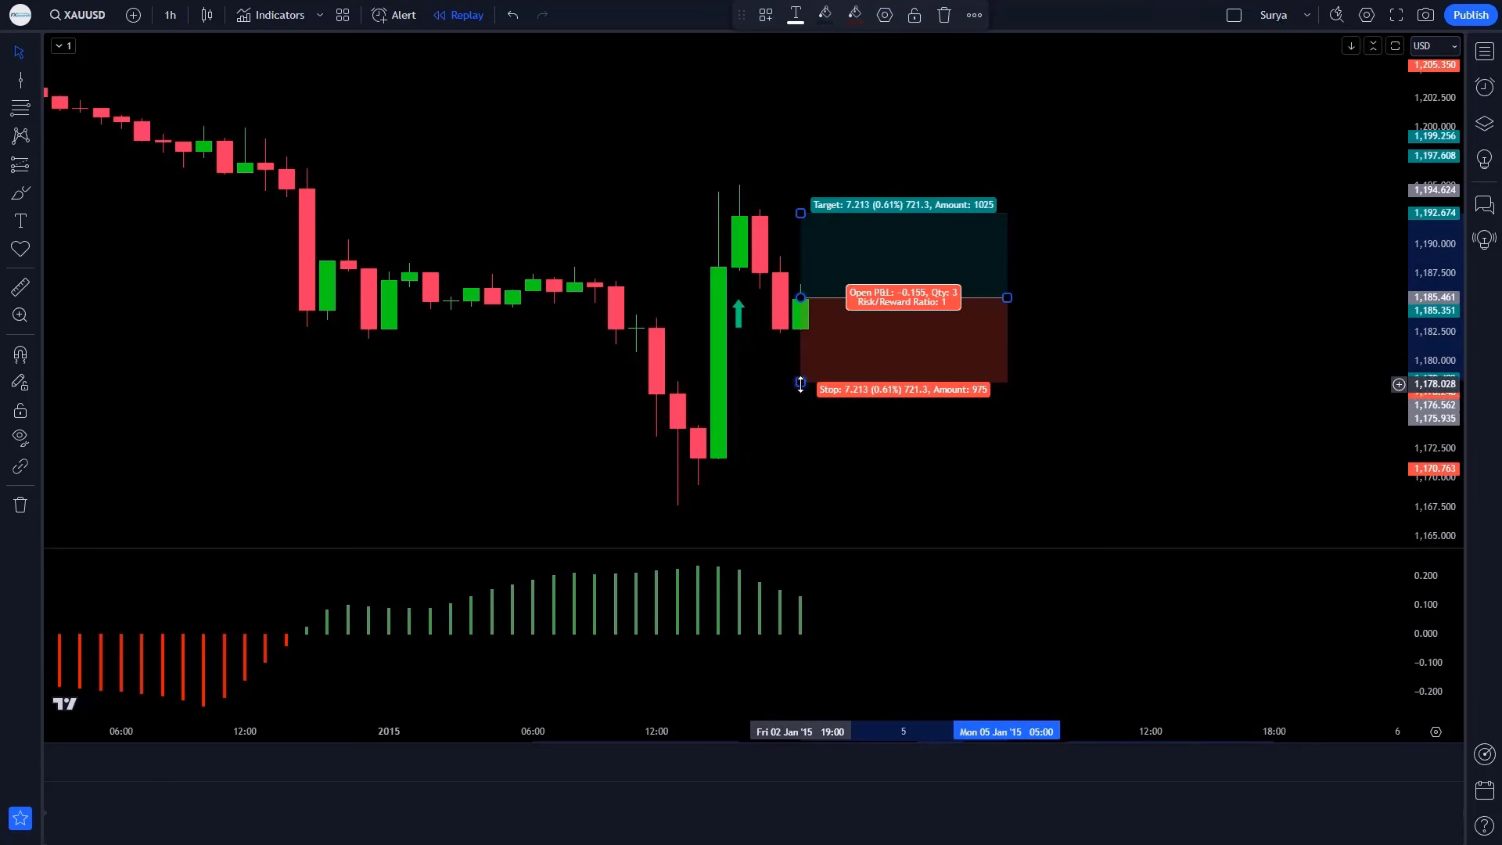
left_click_drag(800, 383, 759, 481)
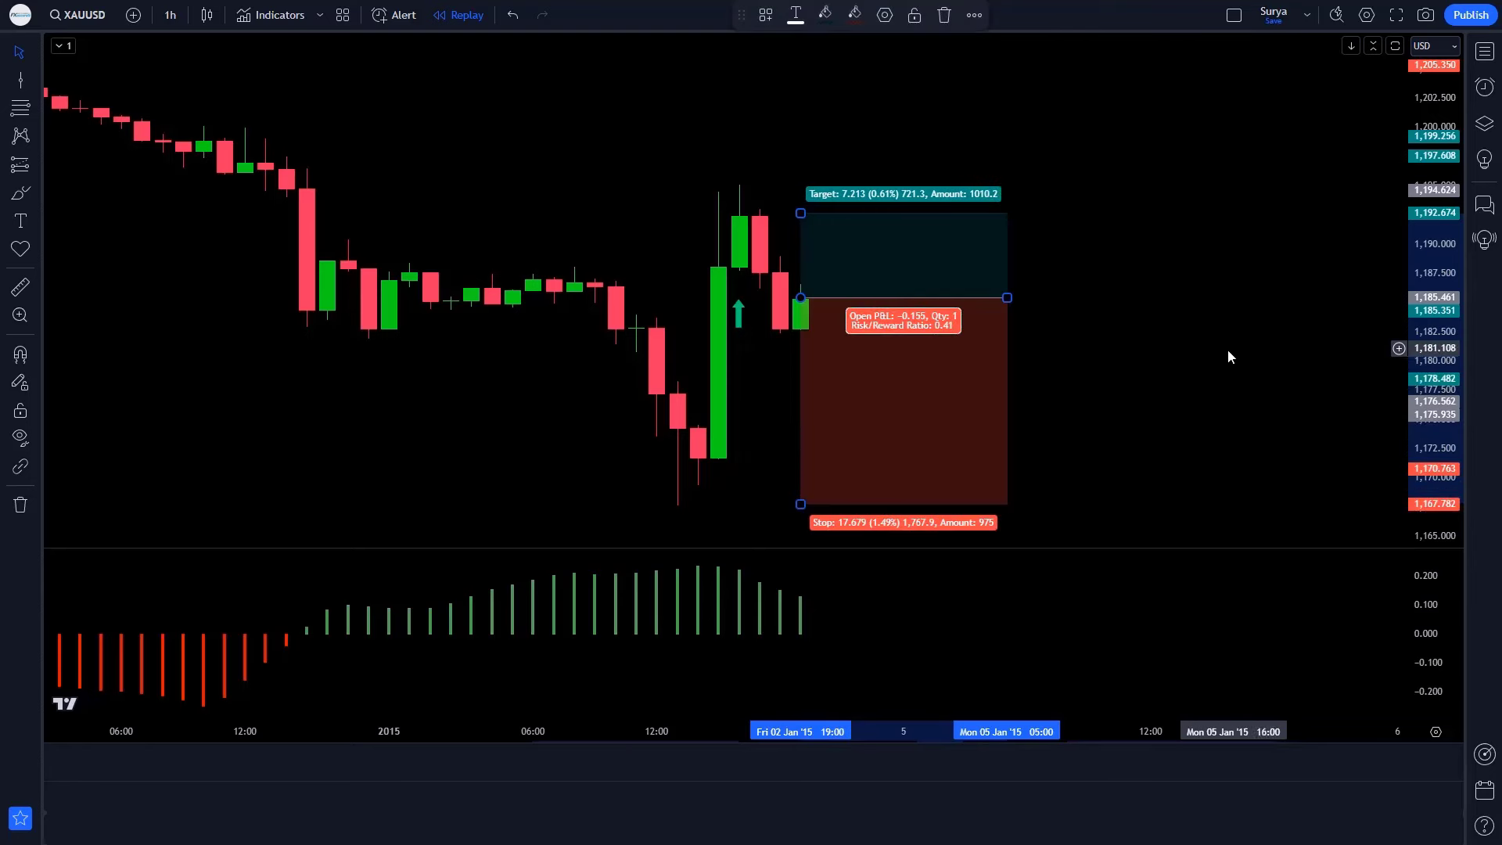
left_click_drag(818, 213, 817, 115)
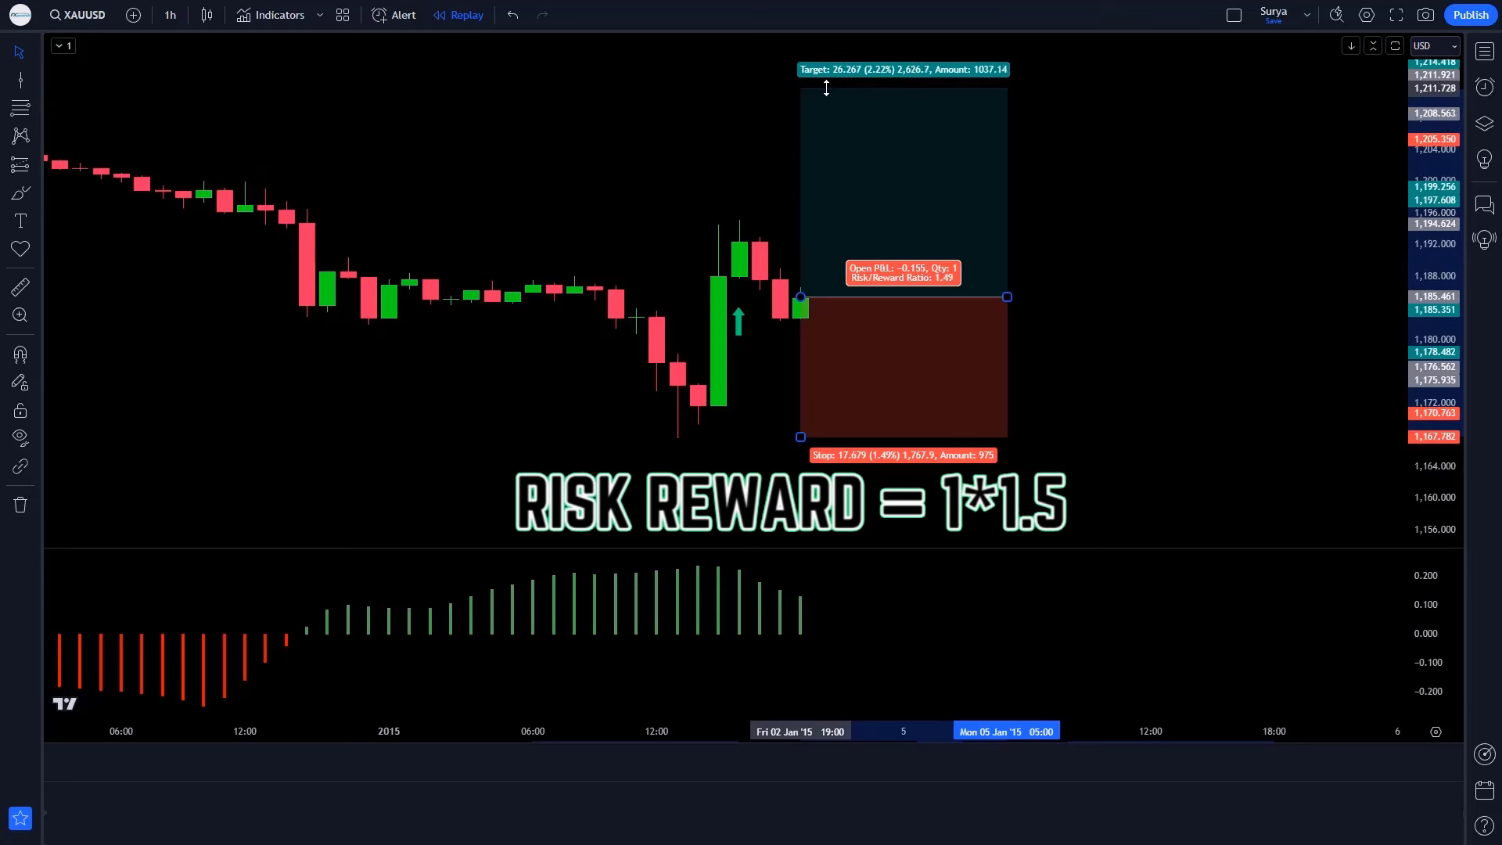
left_click(1275, 464)
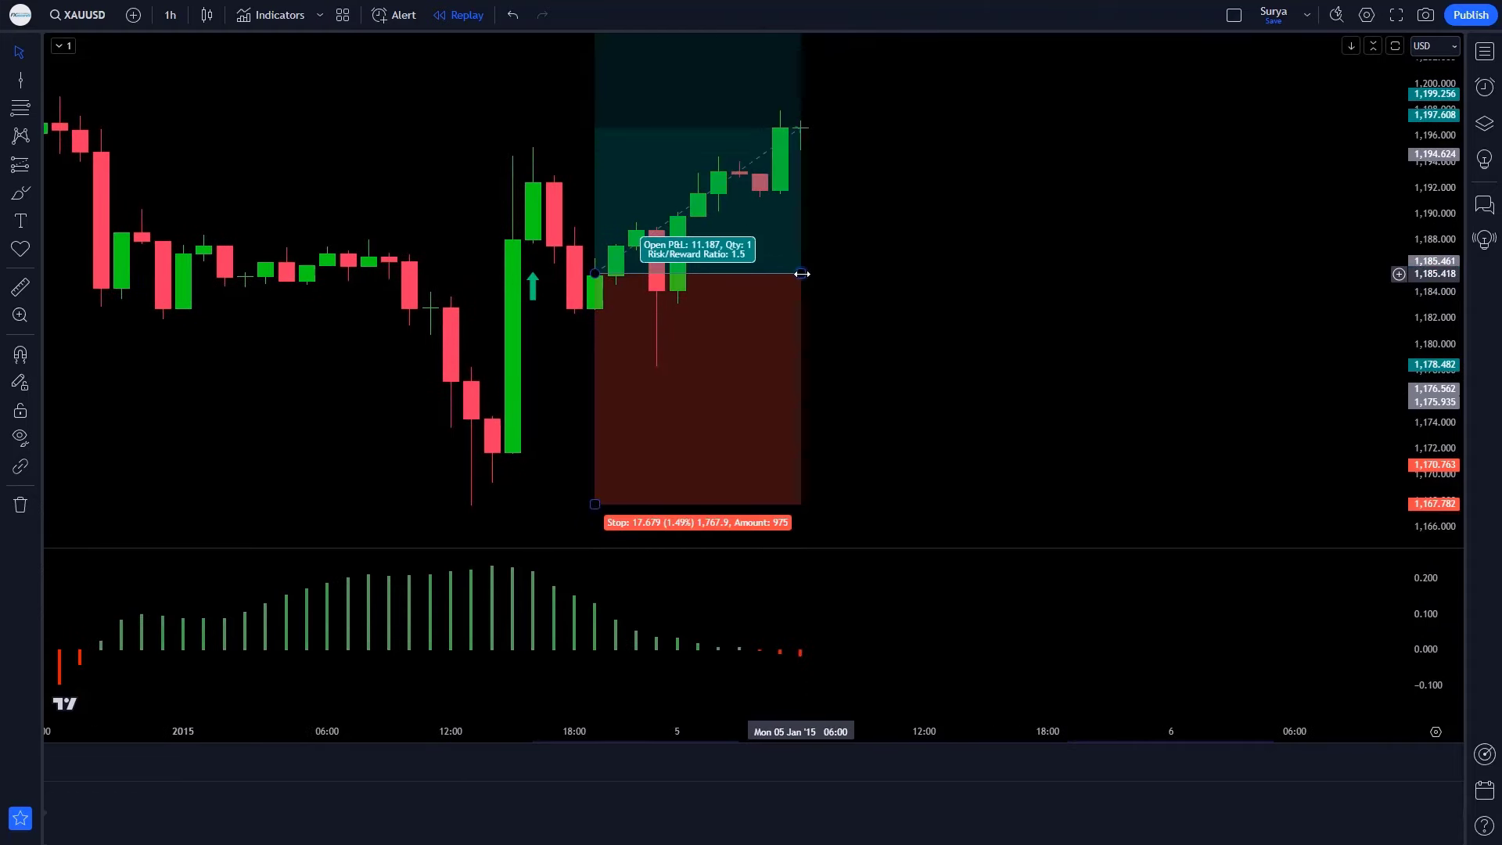
Step: Extend the 1,185.46 long position's time range ahead of the replayed candles, to about 6 Jan 2015 16:00
left_click_drag(802, 274, 1256, 275)
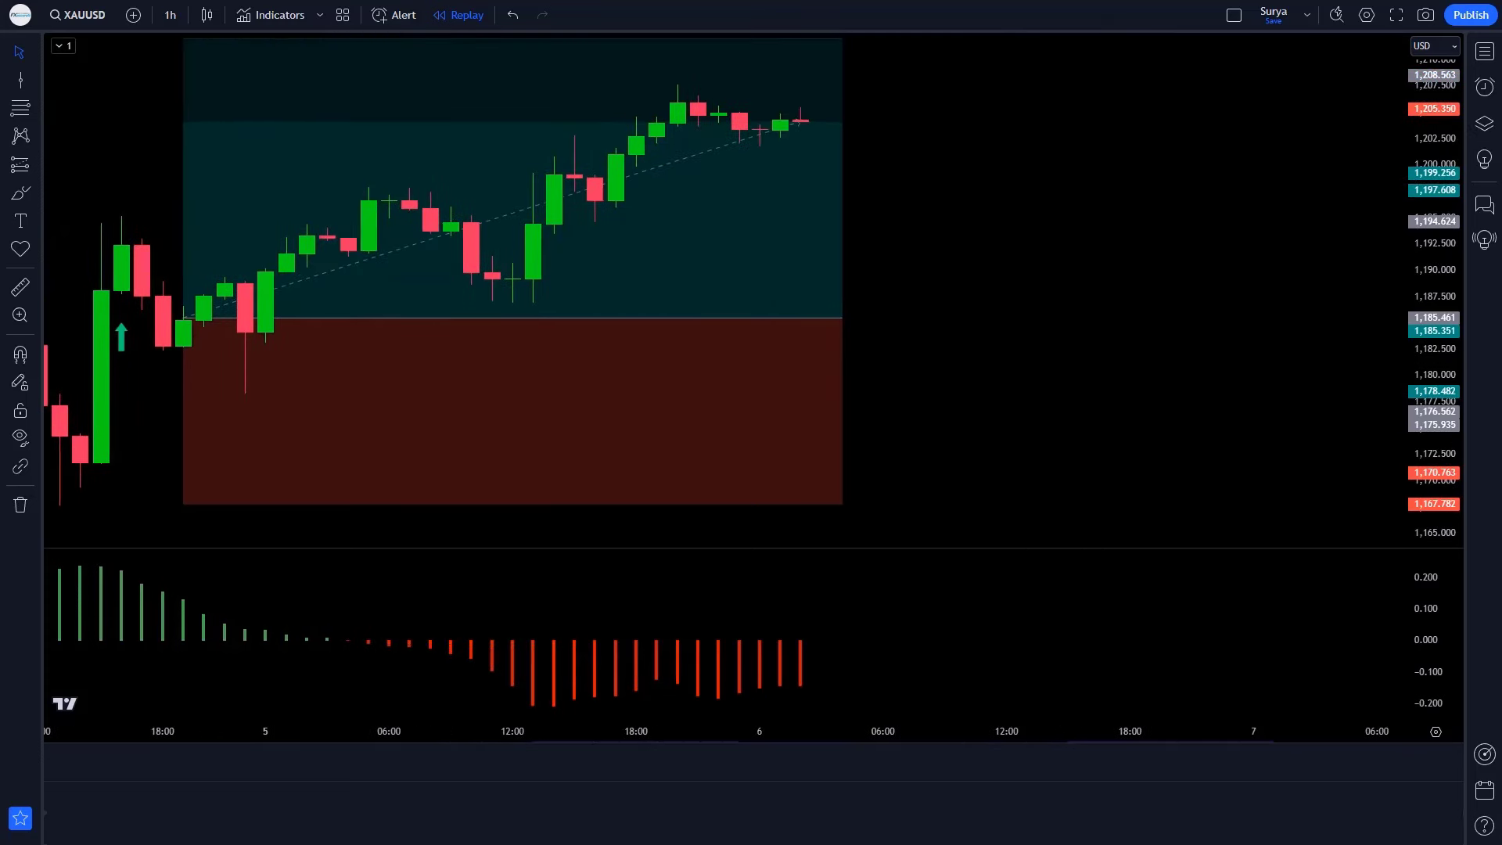
left_click_drag(798, 329, 1042, 348)
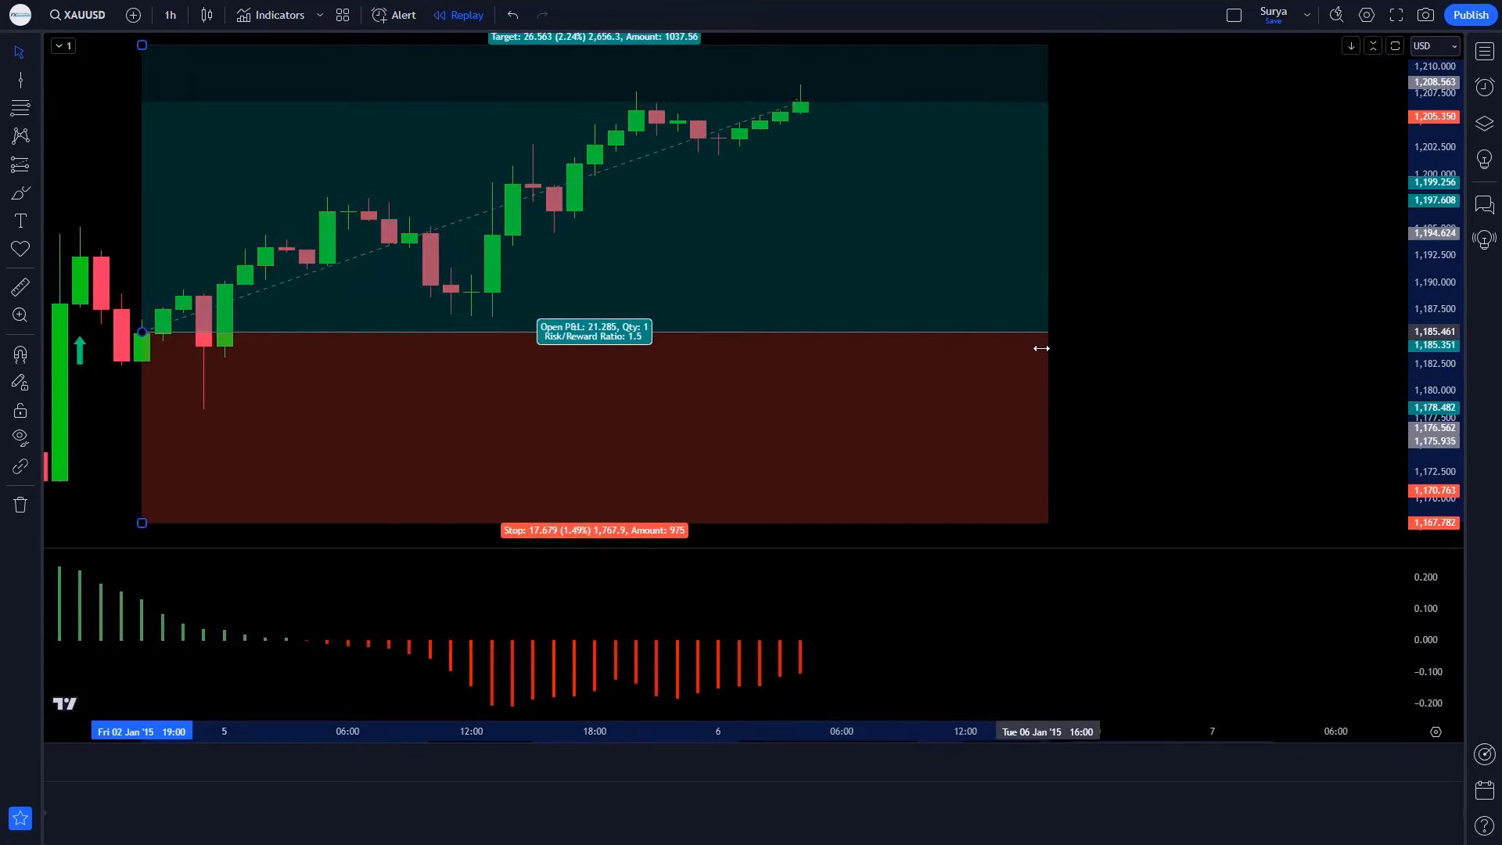
left_click(1116, 328)
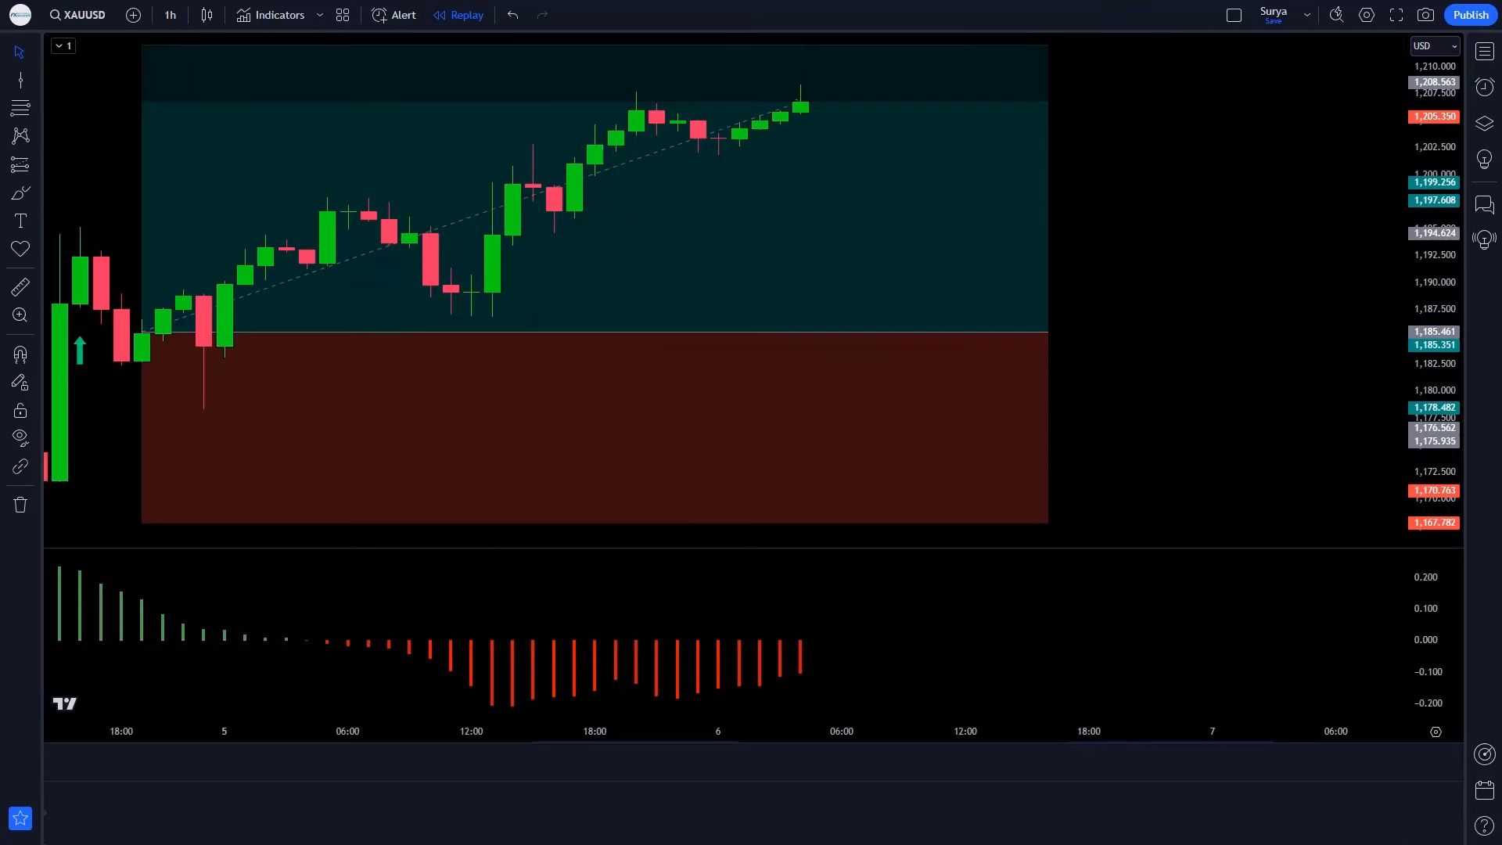
Step: Shorten the 1,185.46 long position so it ends at the candle that reached the 1,212.02 target
left_click(968, 420)
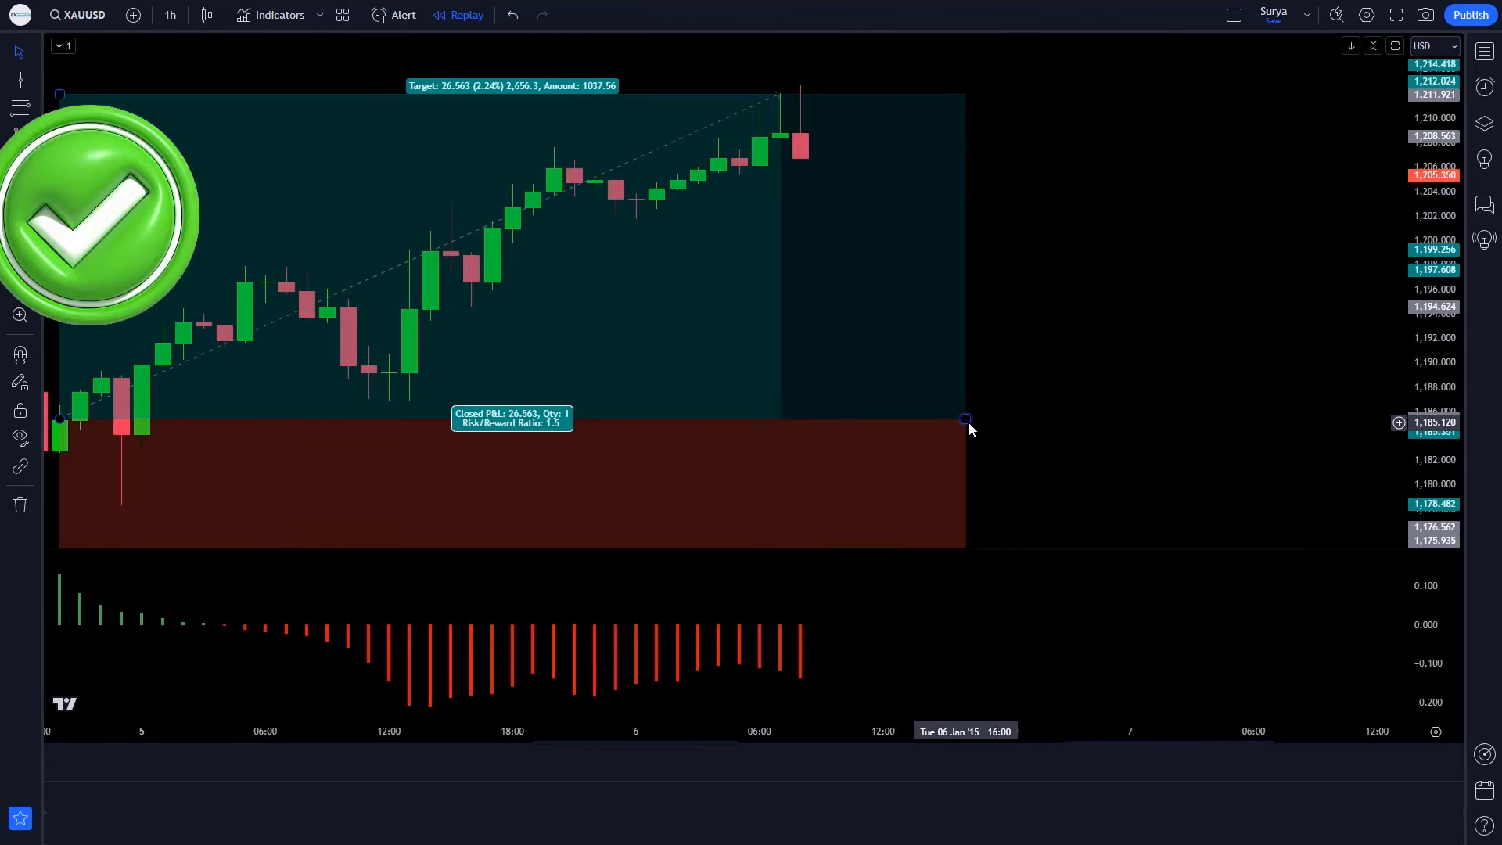
left_click_drag(966, 420, 781, 420)
left_click(1016, 387)
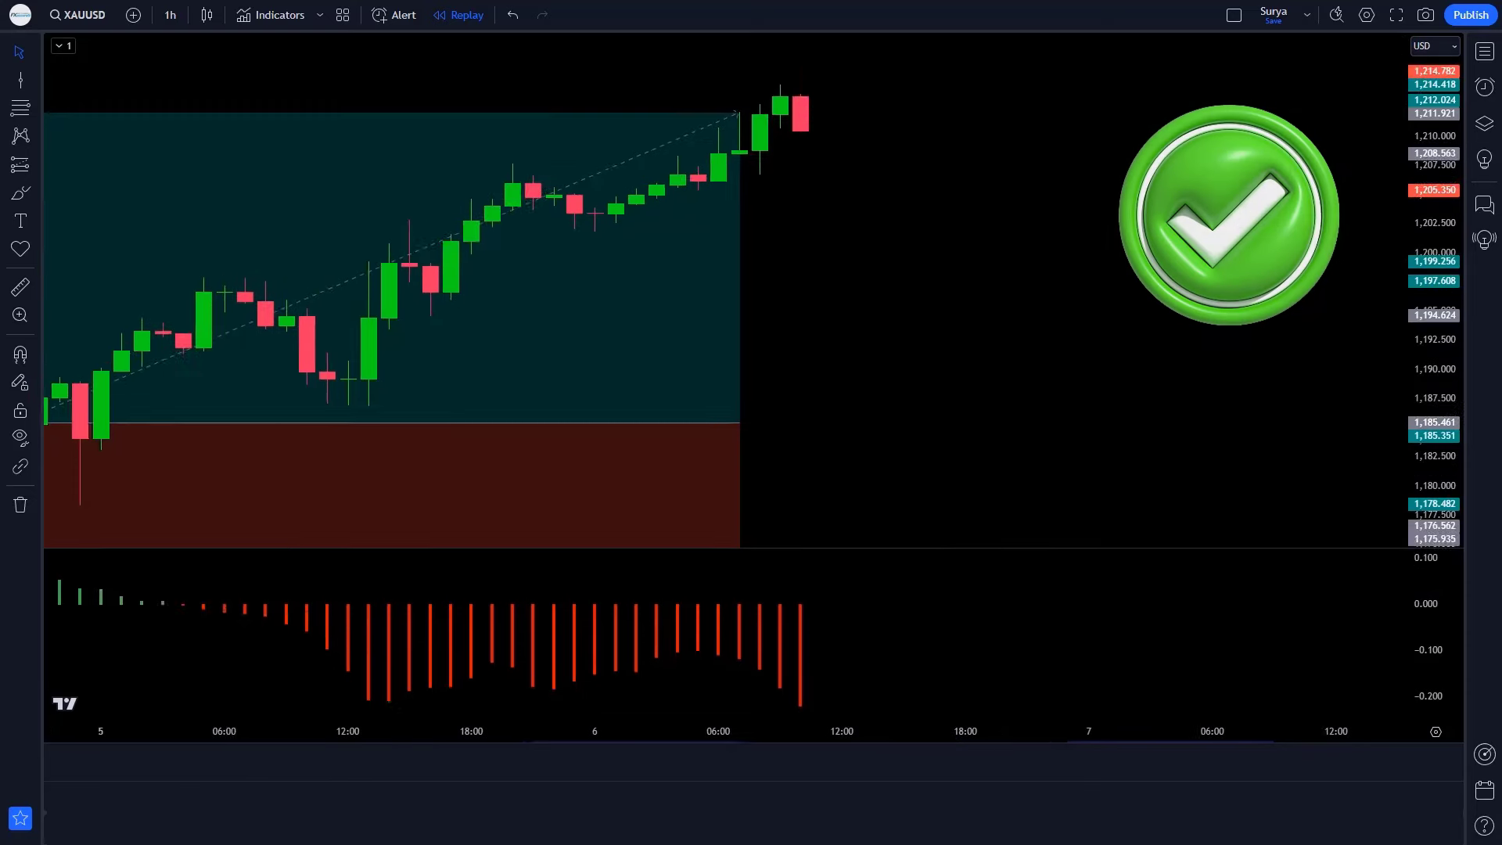